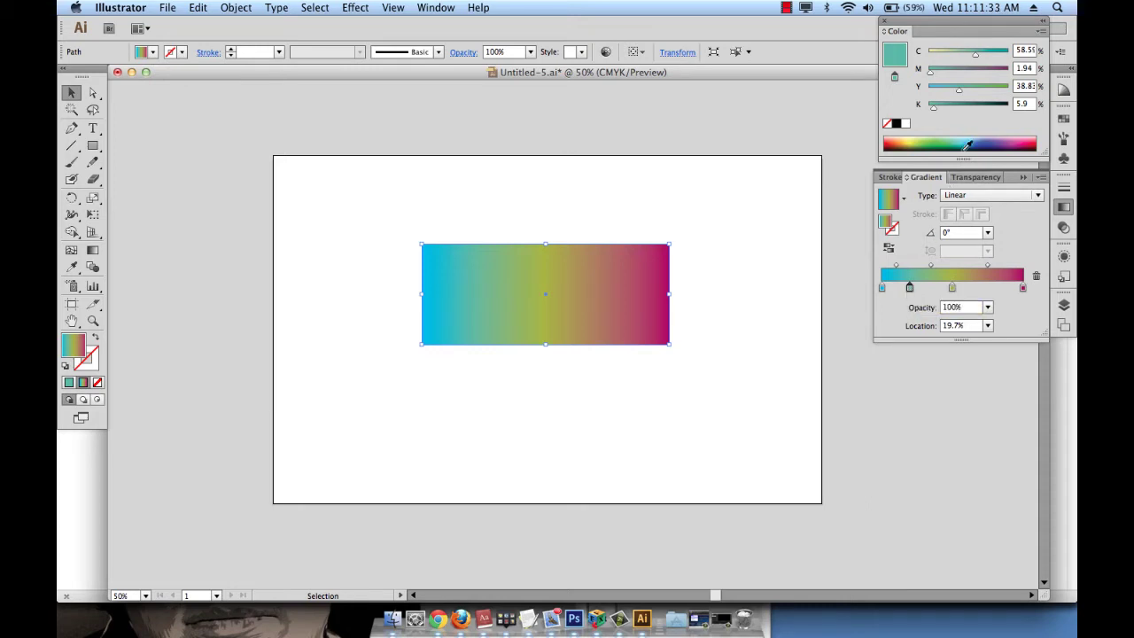
- Set the teal gradient stop's black to 73% and add a white stop at about 77% of the gradient
drag(940, 113, 986, 108)
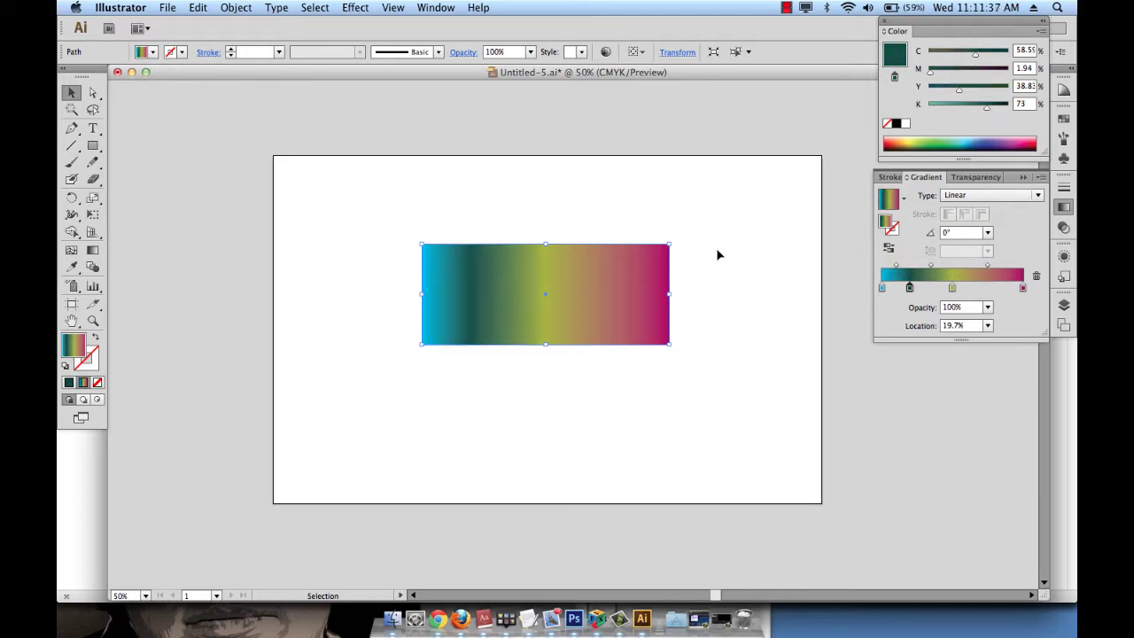
click(992, 285)
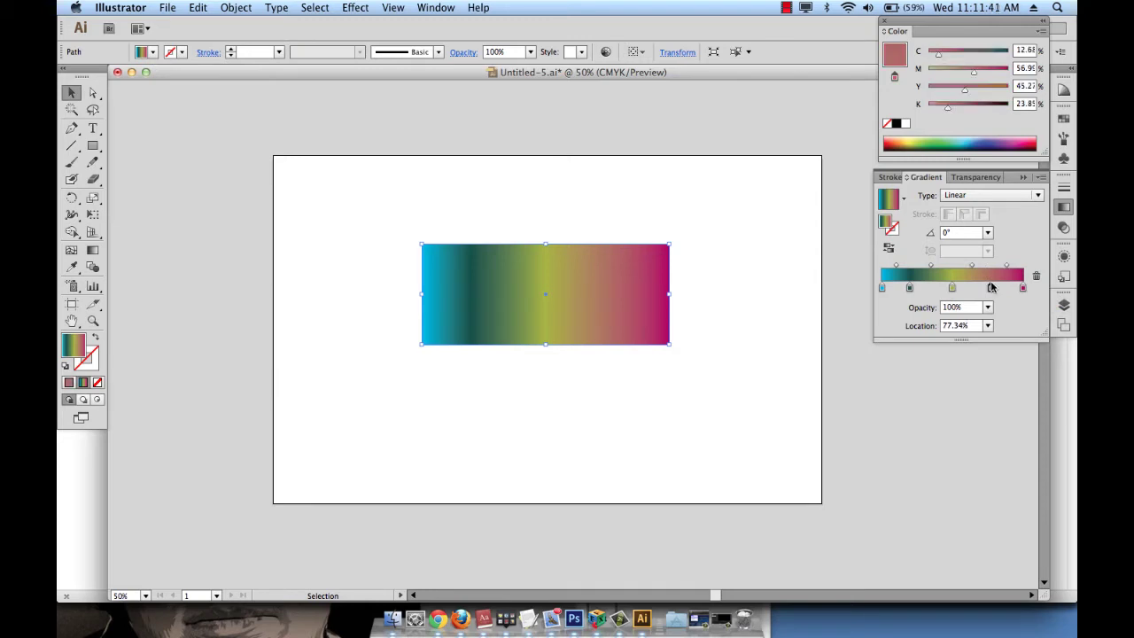
click(904, 126)
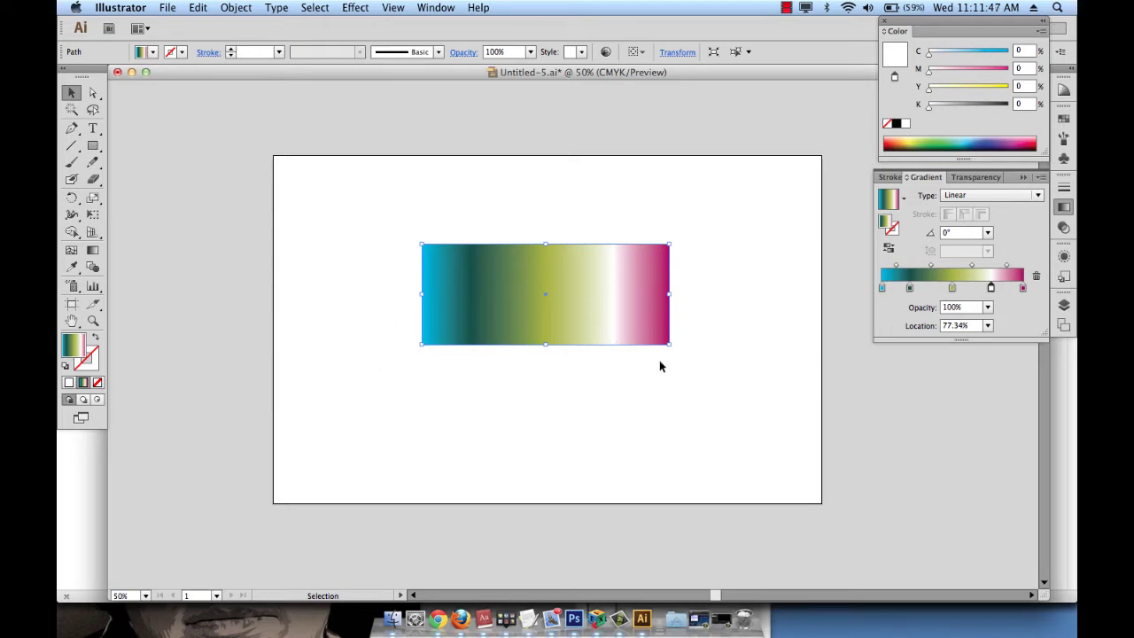
- Add a gradient stop at about 35%, set its magenta to 93%, and deselect the rectangle
click(932, 288)
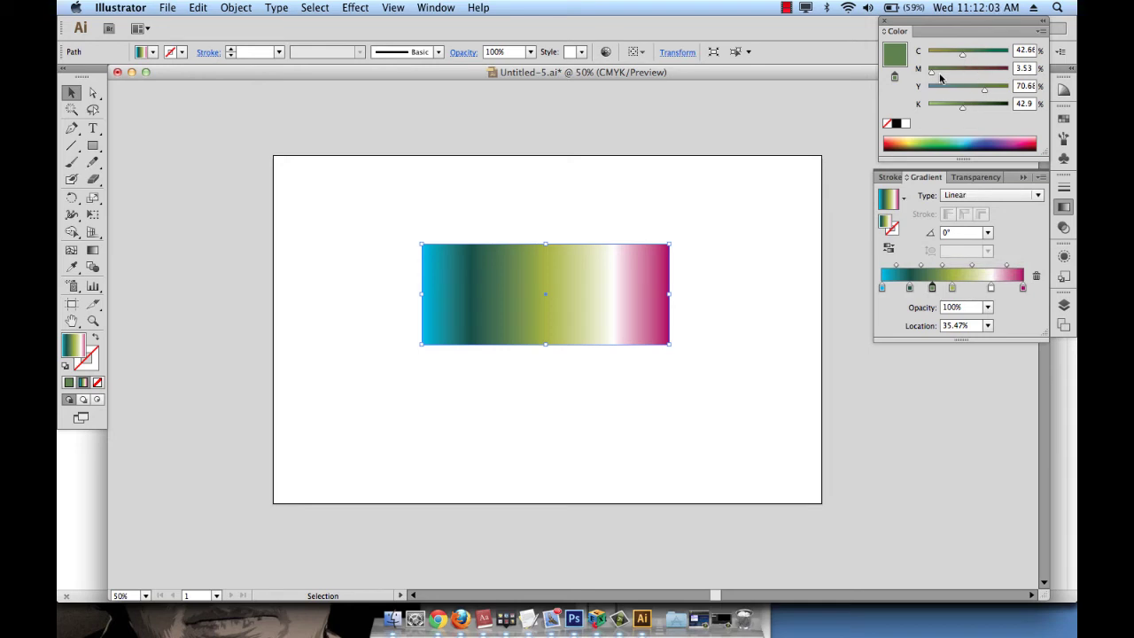
drag(932, 75, 1003, 77)
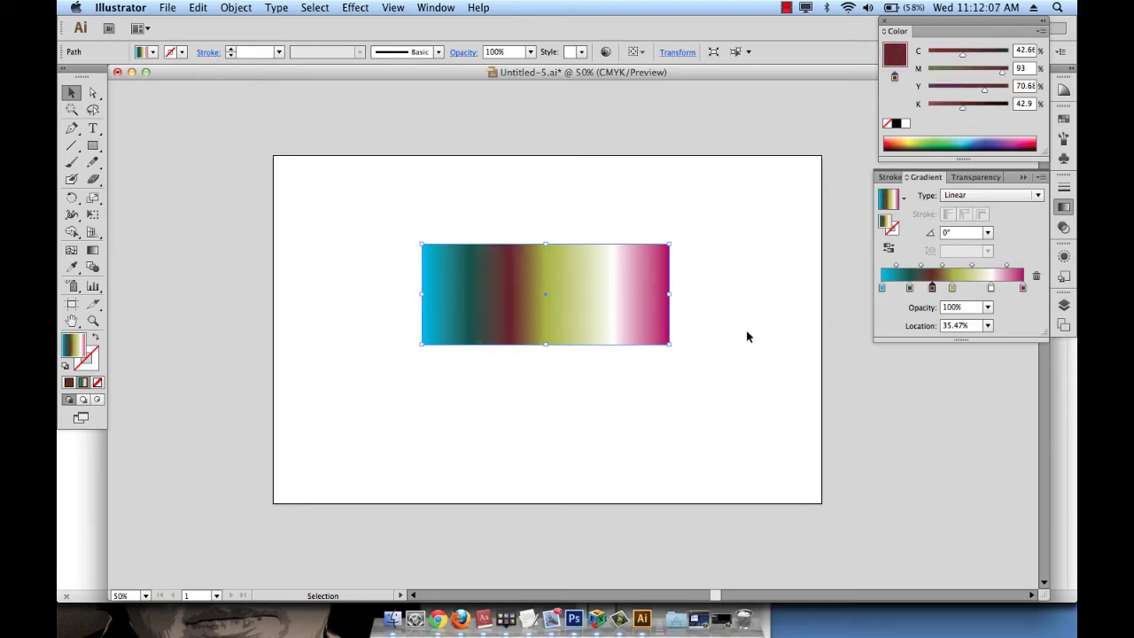
click(700, 389)
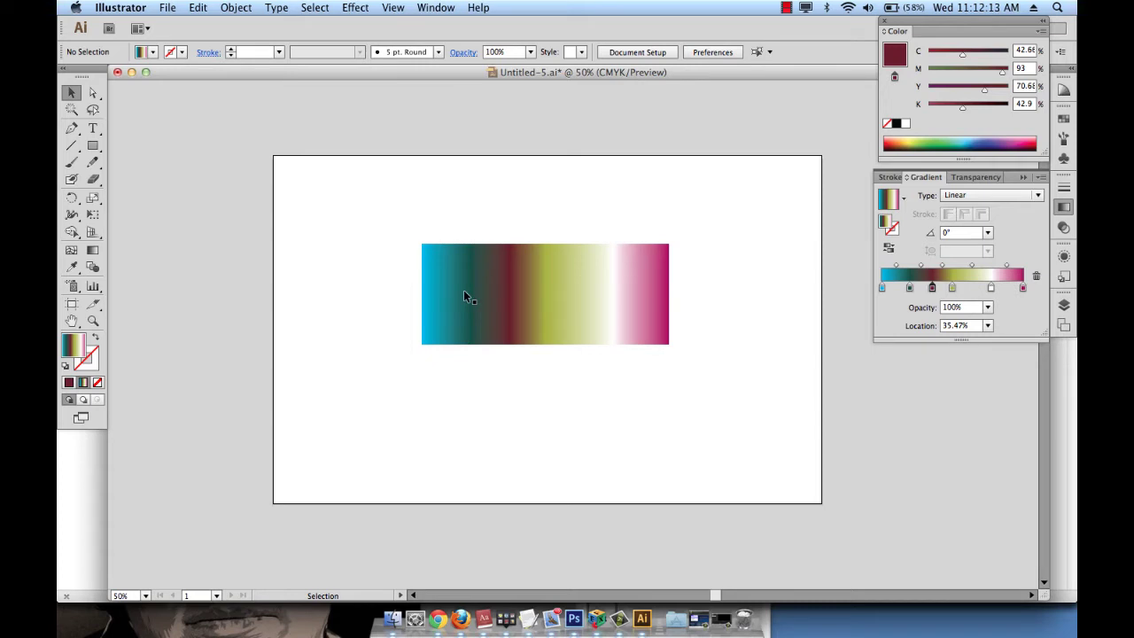
- Try to set the gradient angle to 90° while the rectangle is deselected
click(646, 305)
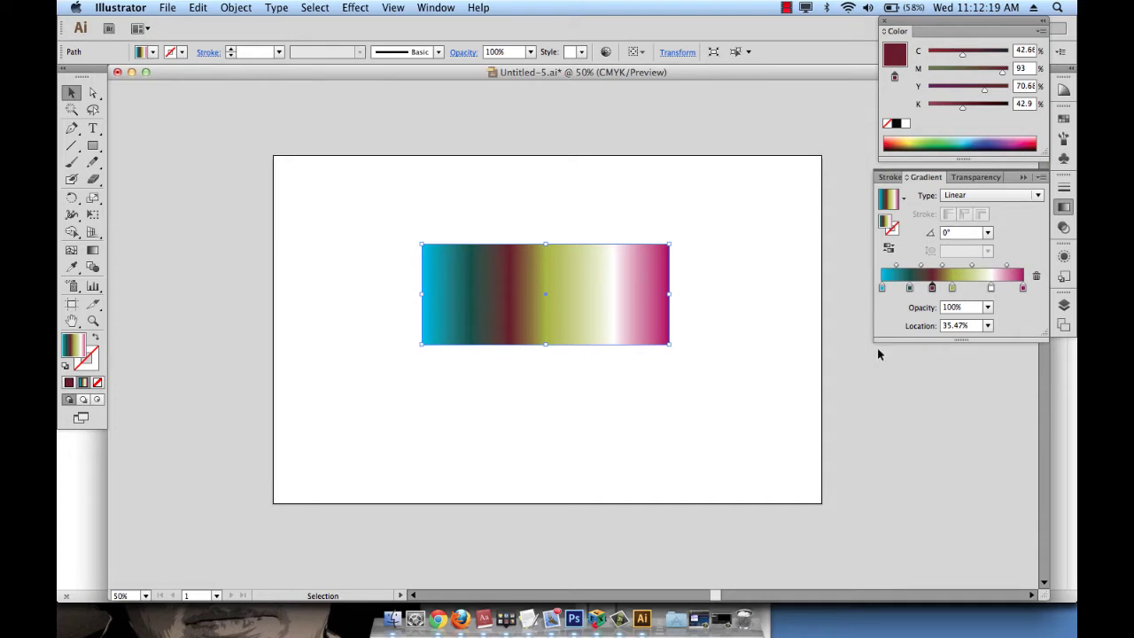
click(987, 232)
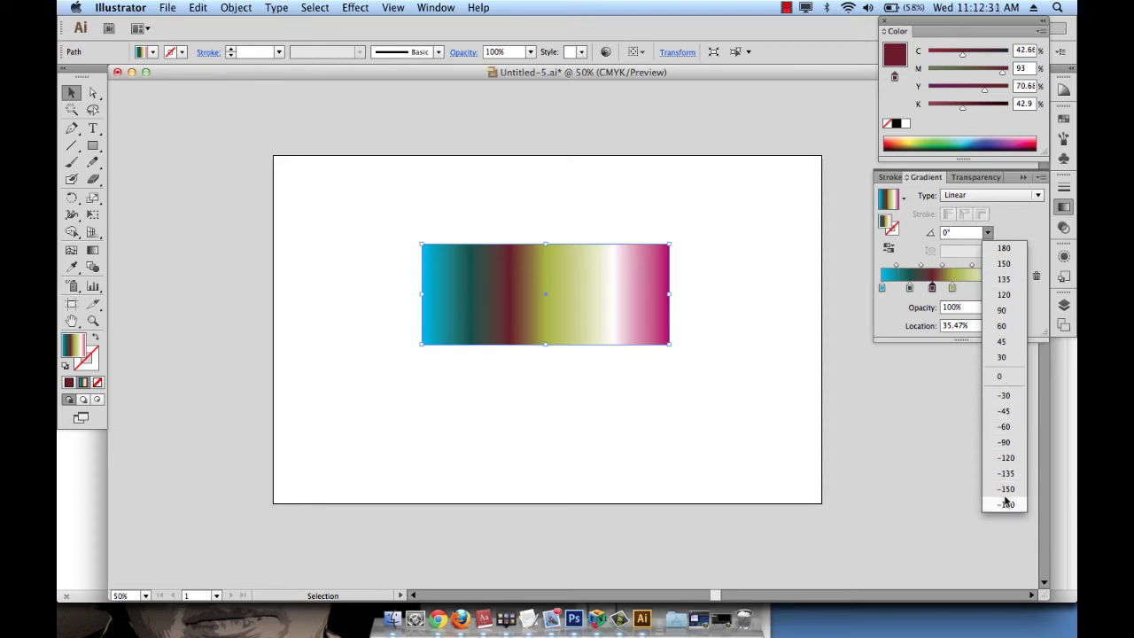
click(757, 476)
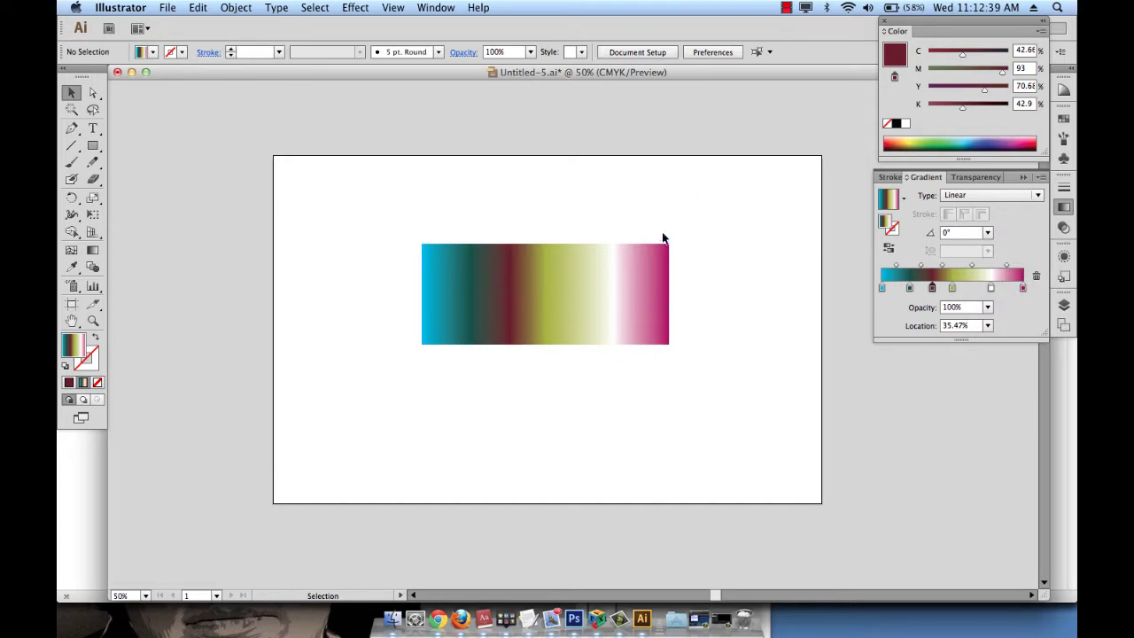
click(988, 233)
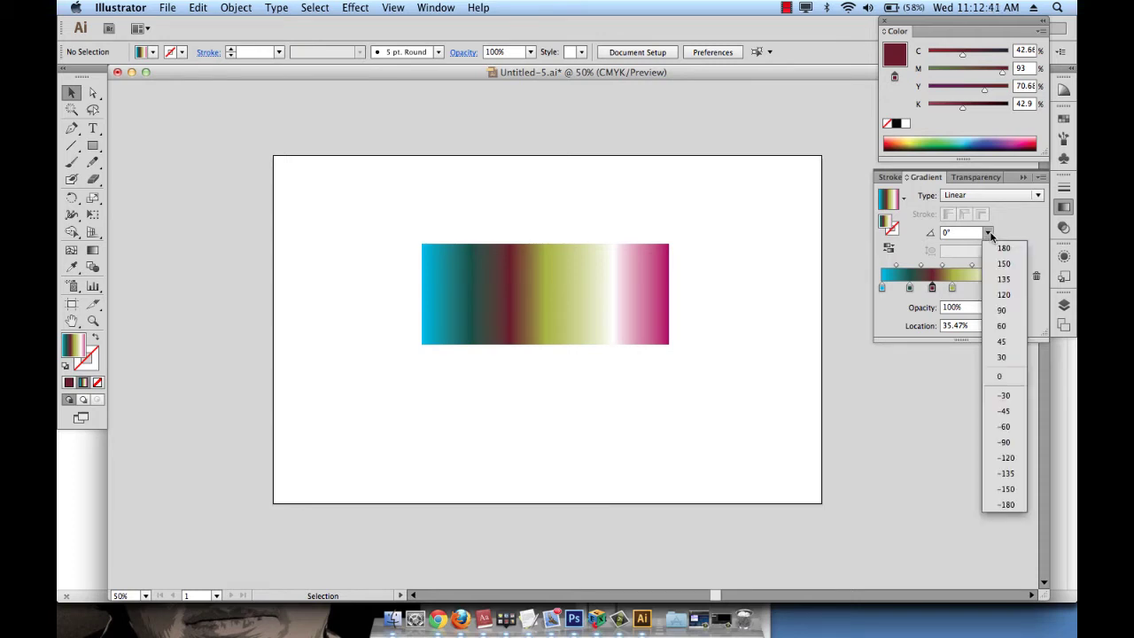
click(1004, 311)
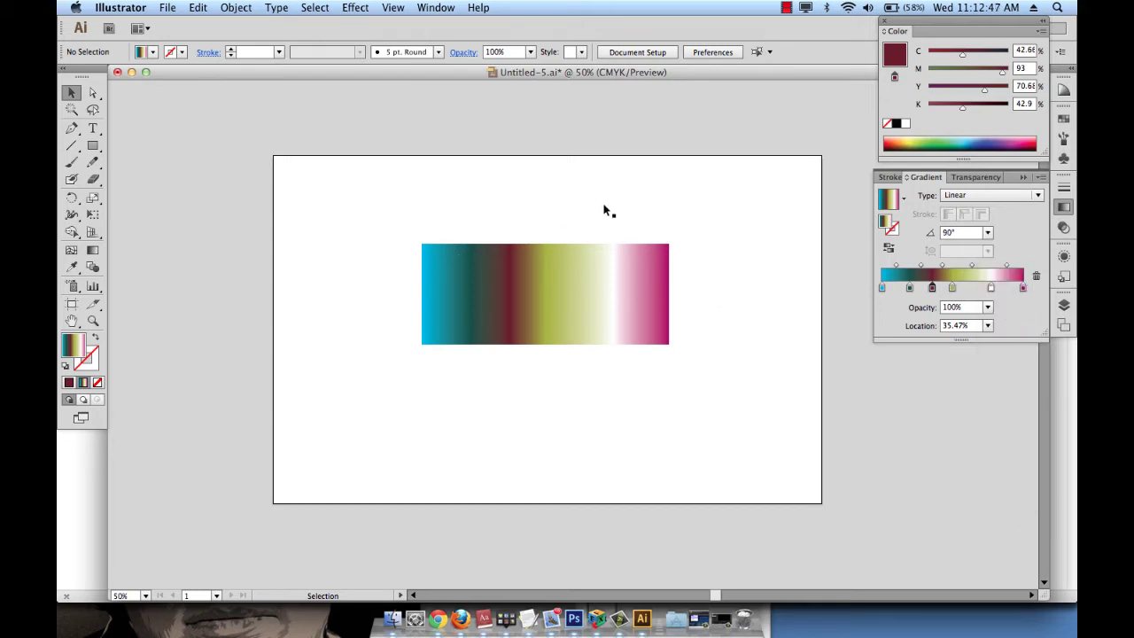
- Select the rectangle and set its linear gradient angle to 90°, and finally to 45°
click(625, 283)
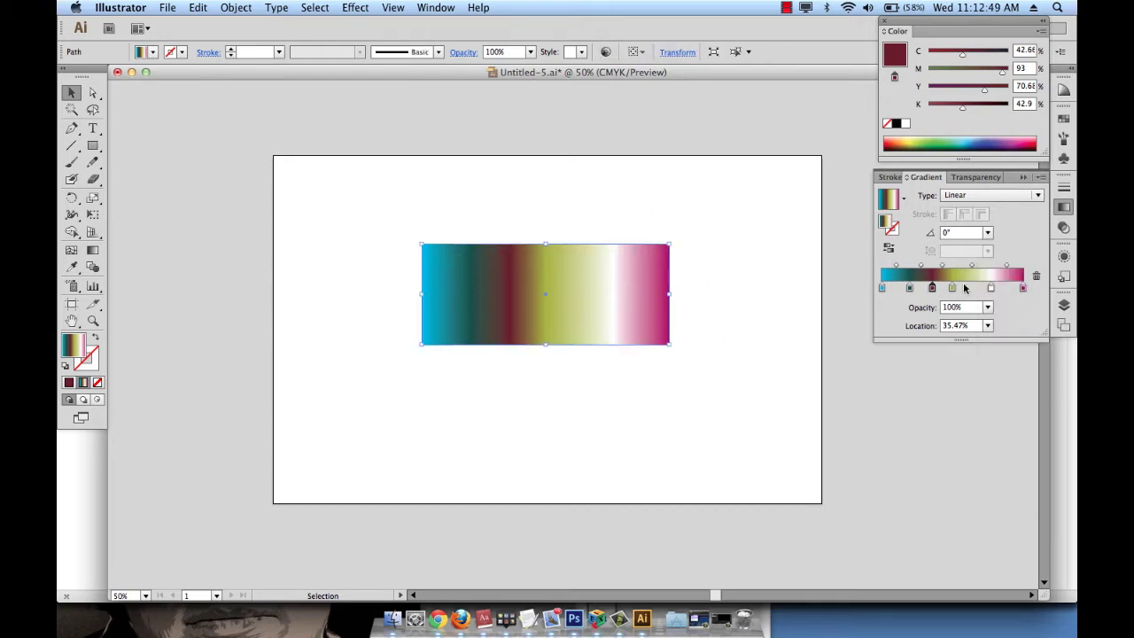
click(987, 232)
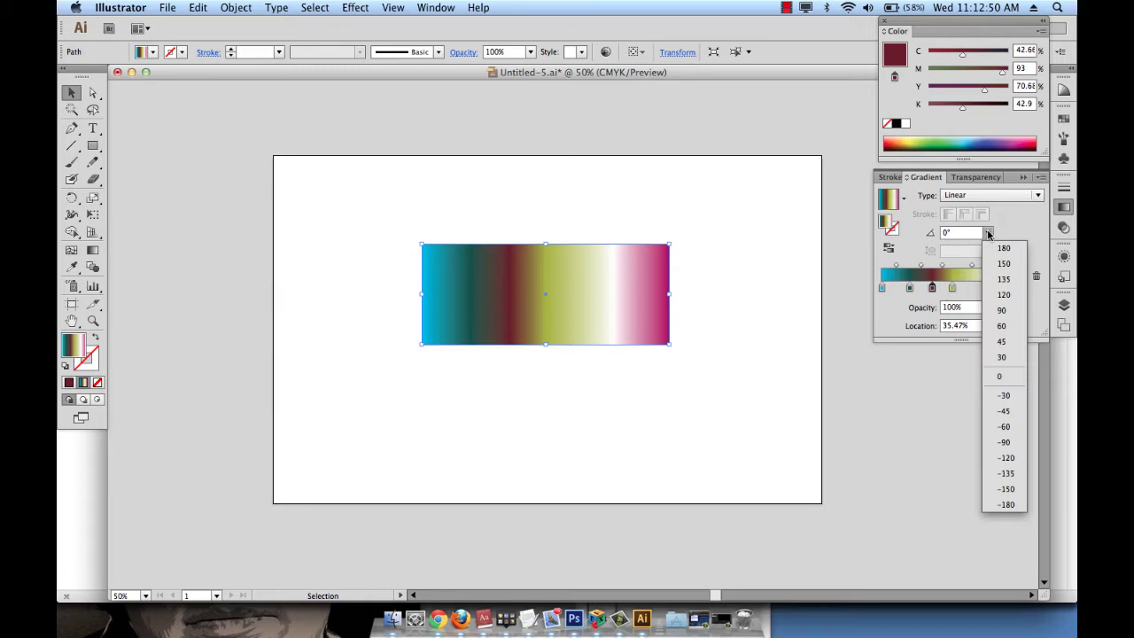
click(1004, 307)
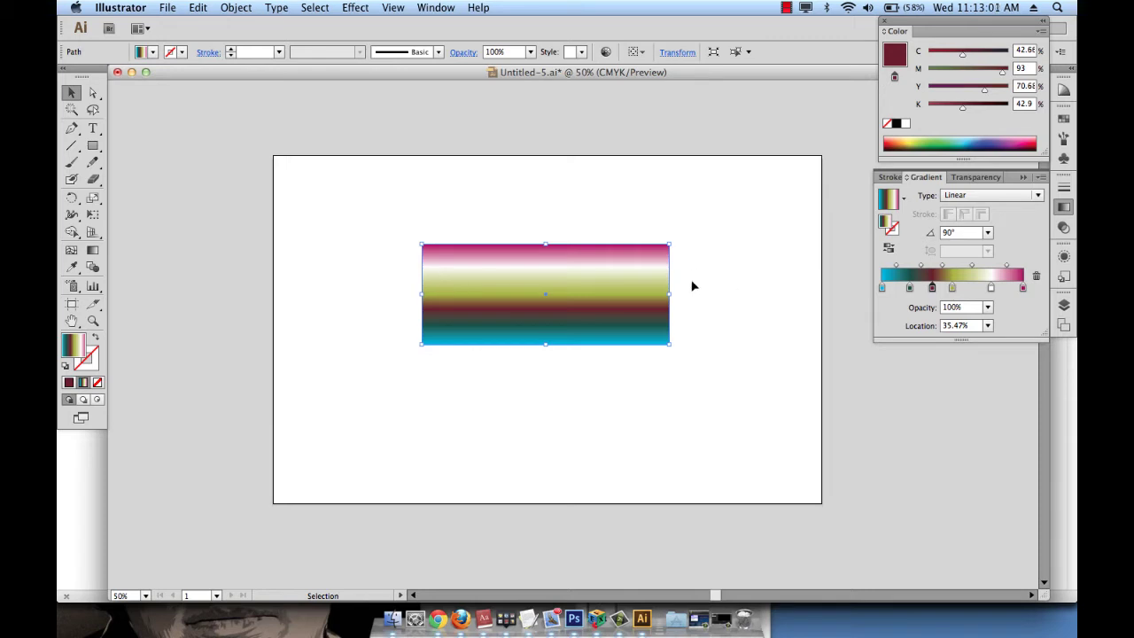
click(988, 232)
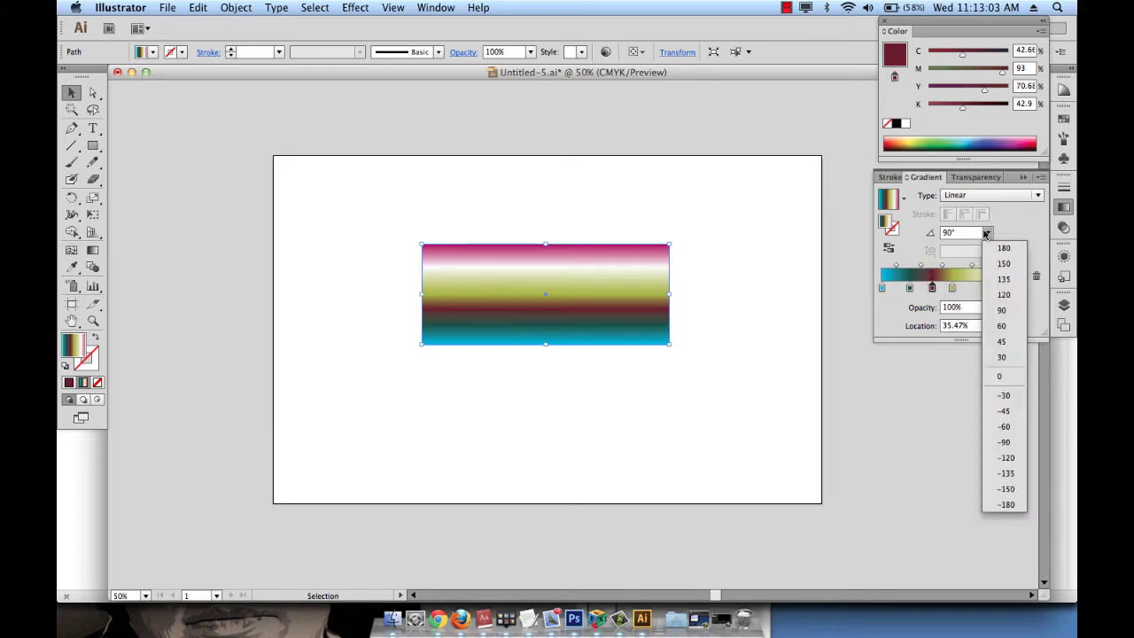
click(1001, 341)
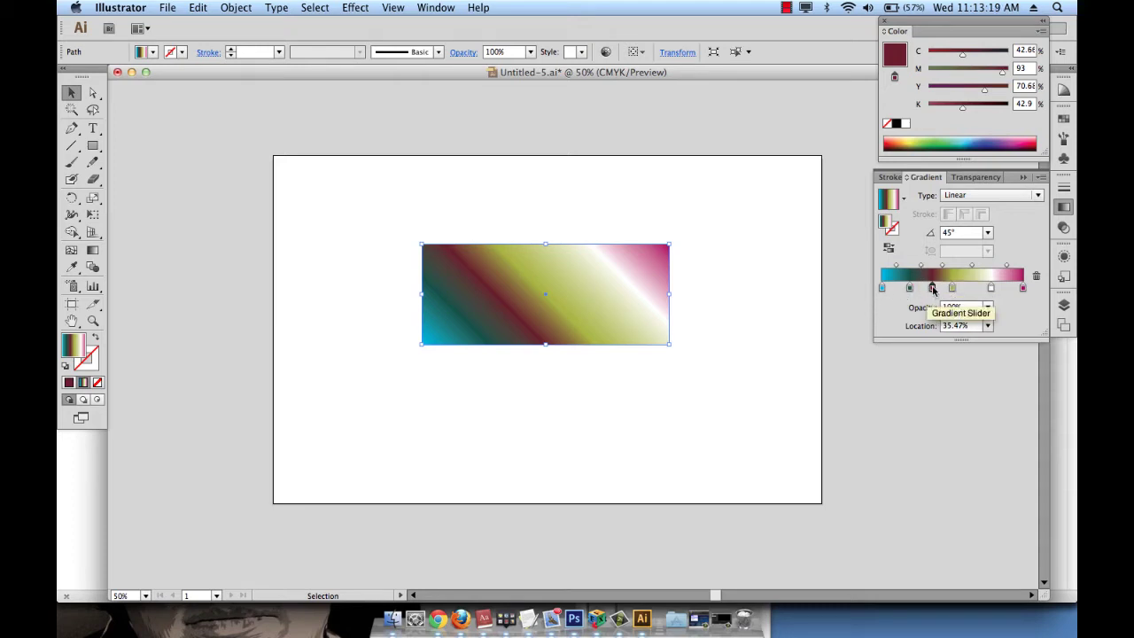
- Move the white gradient stop to about 89%, to exactly 40%, and finally to about 71%
drag(990, 291, 1007, 289)
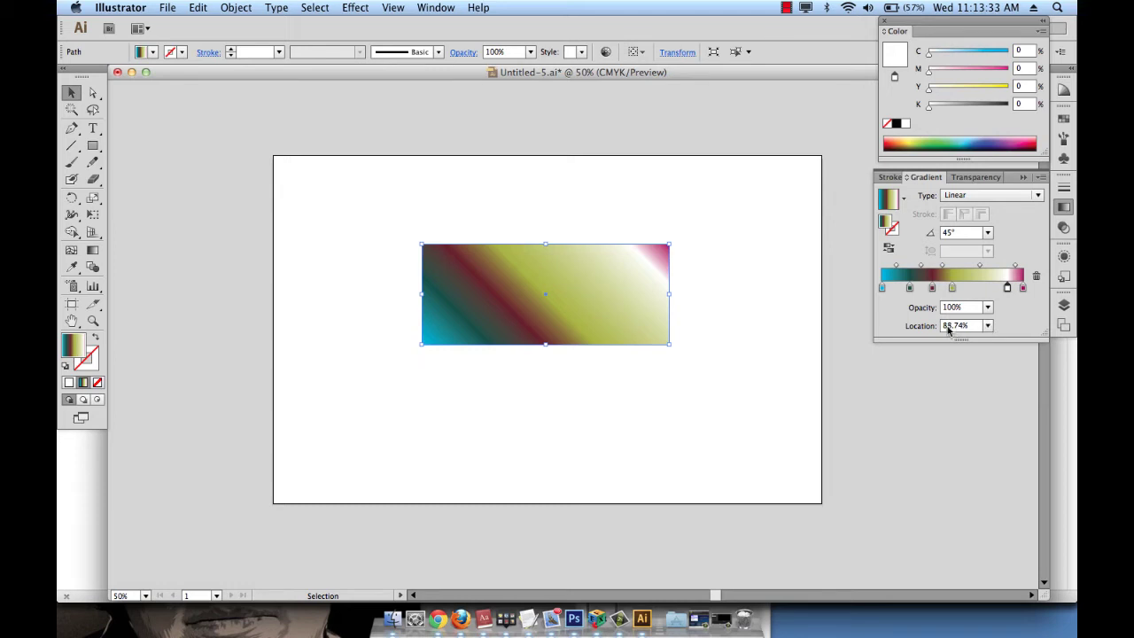
click(988, 326)
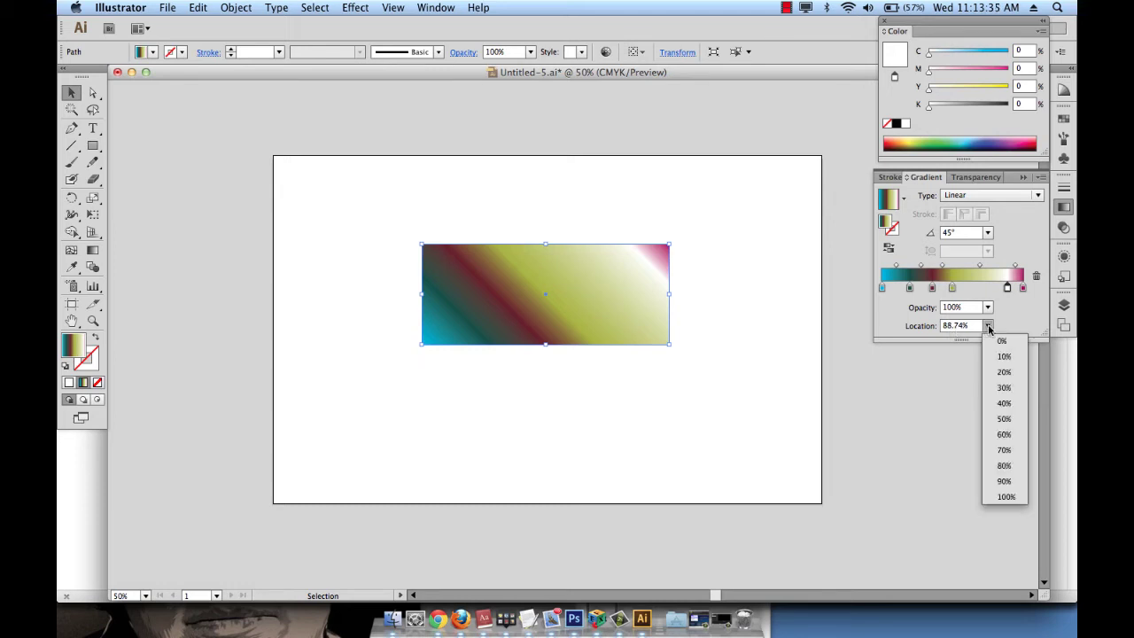
click(1004, 403)
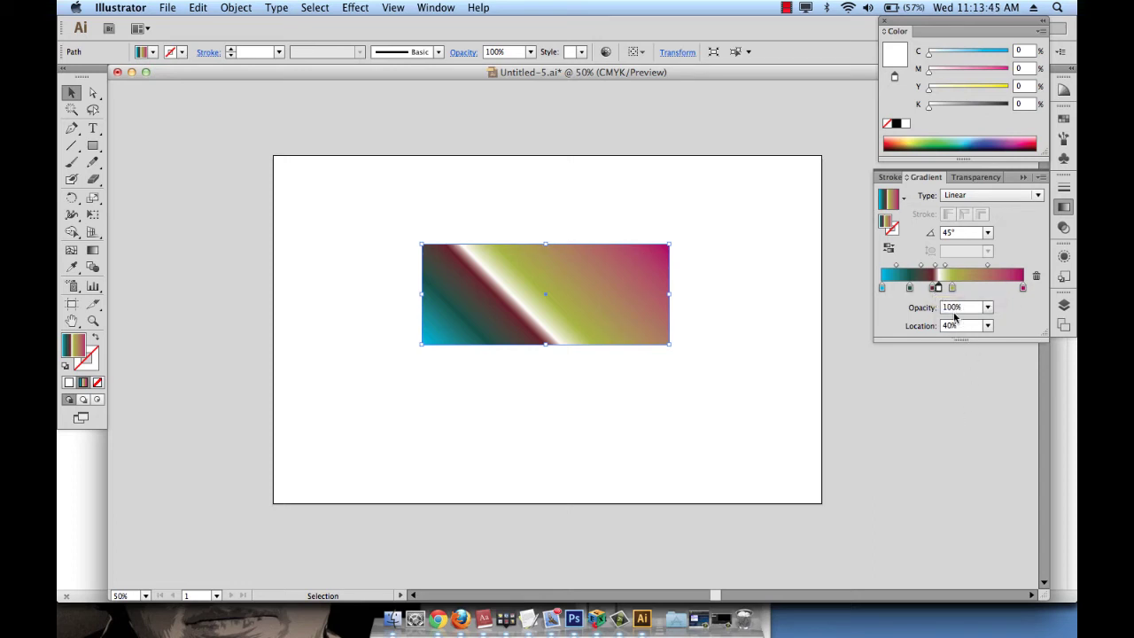
drag(939, 292, 981, 288)
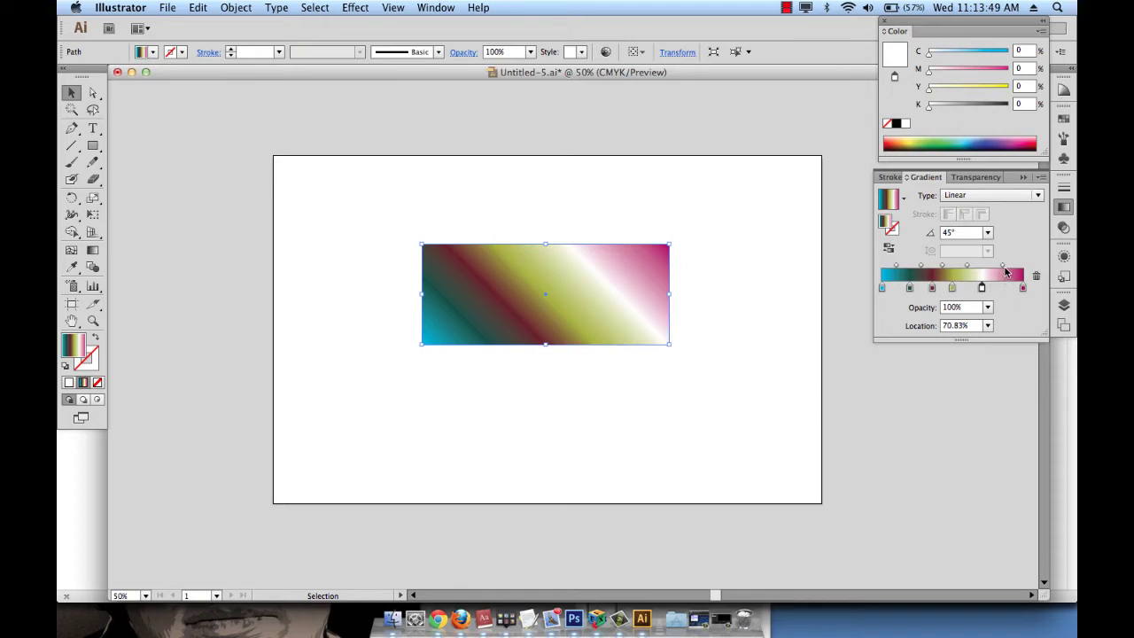
- Shift the midpoint between the white and magenta stops to about 87% and change the gradient type to Radial
click(1002, 266)
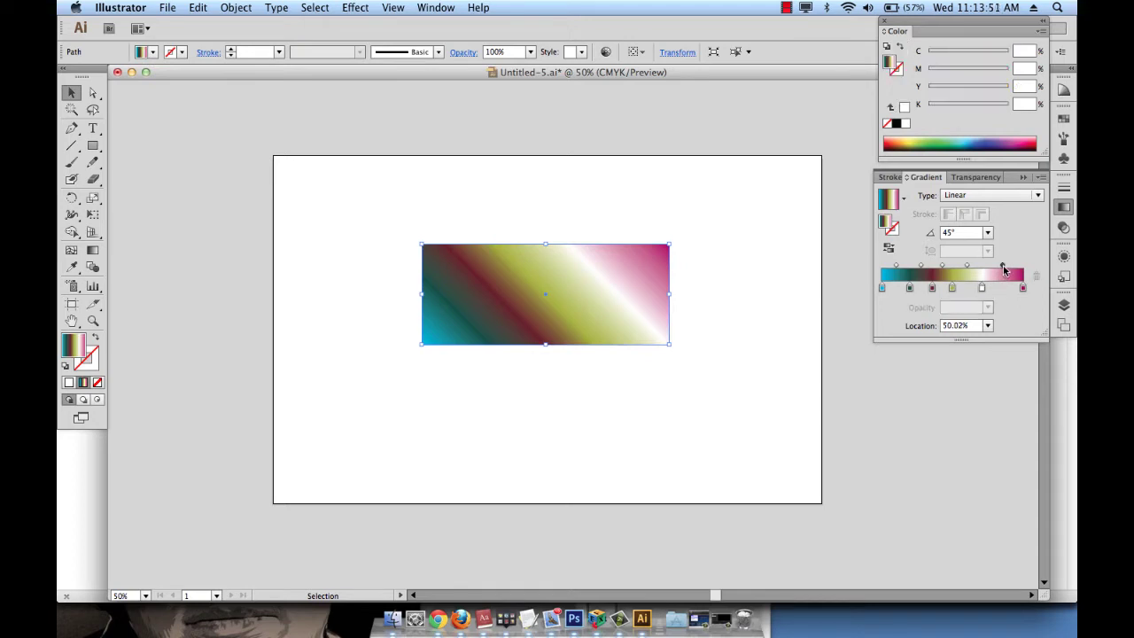
drag(1003, 268, 1016, 268)
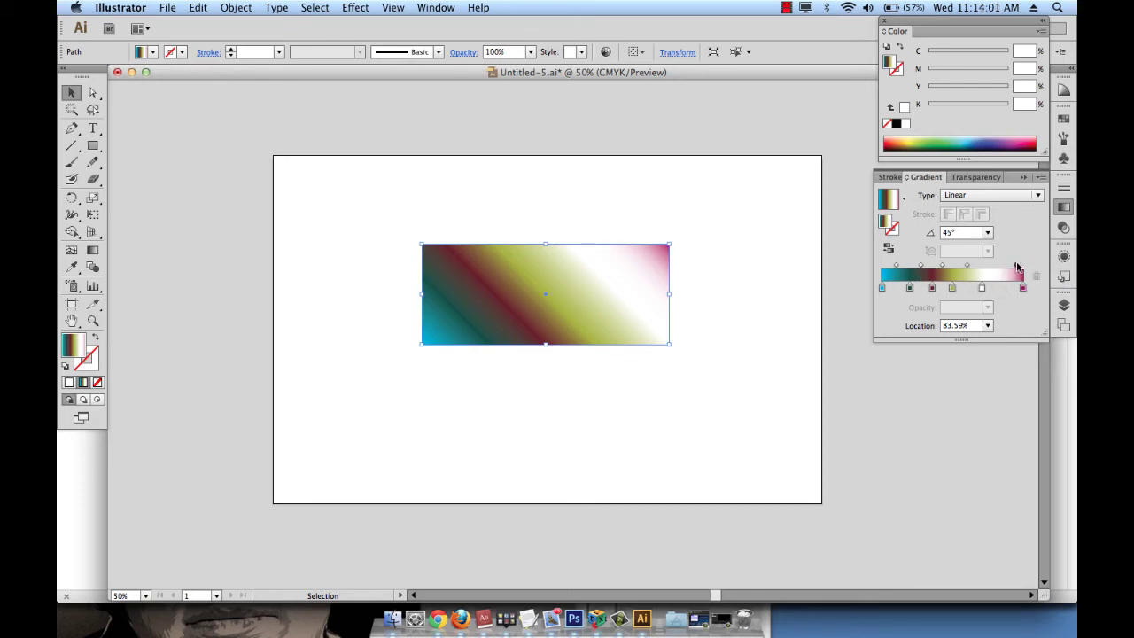
drag(1017, 267, 1023, 265)
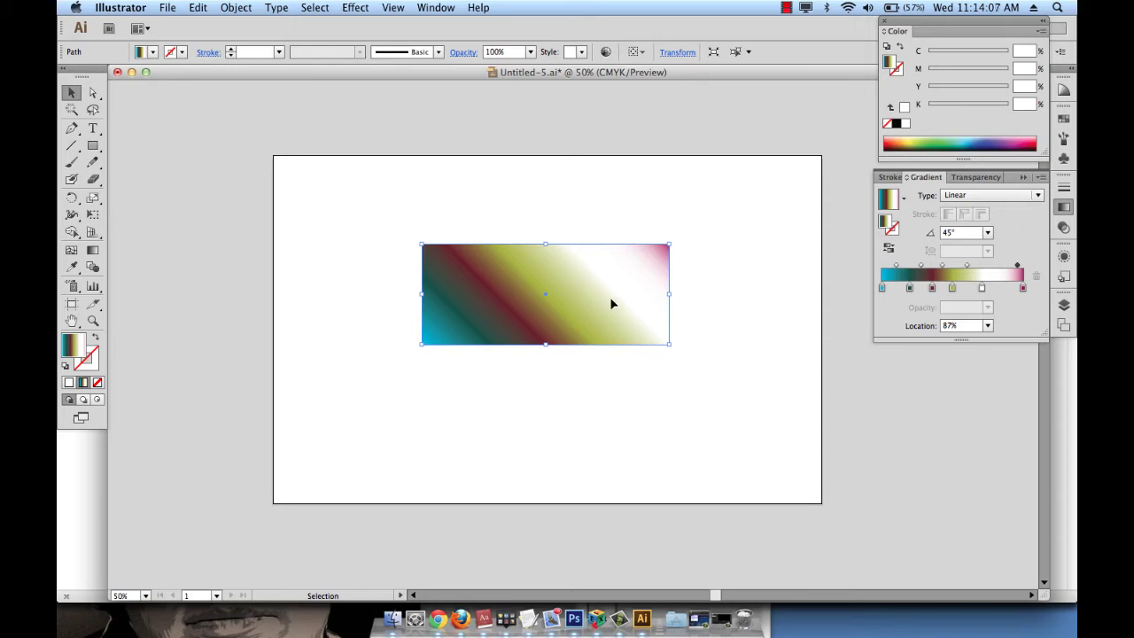
click(994, 195)
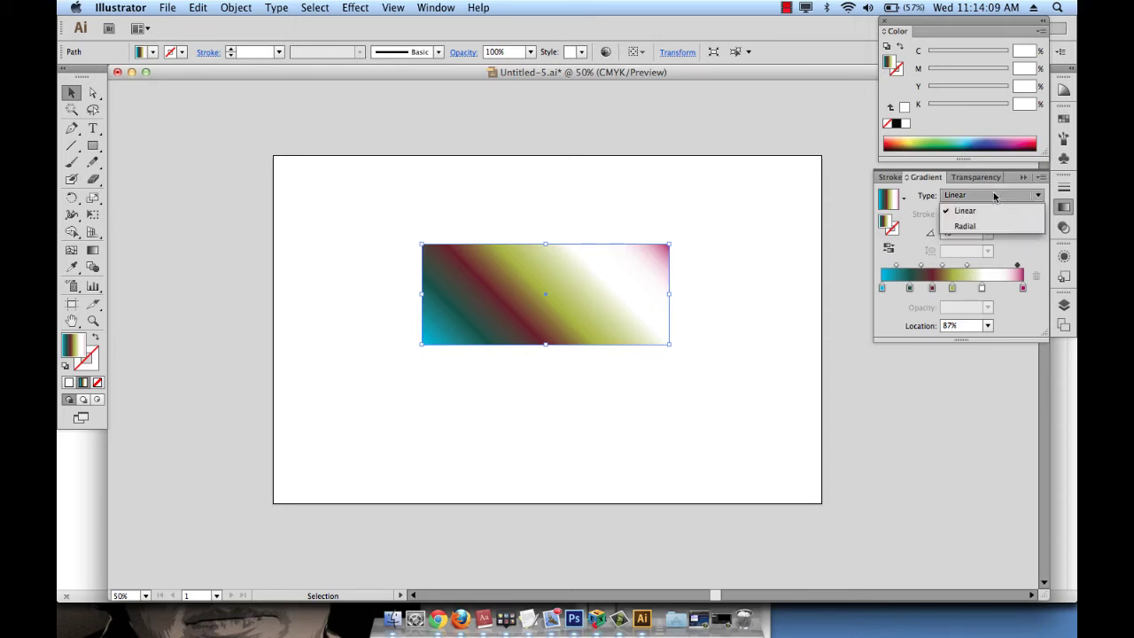
click(964, 226)
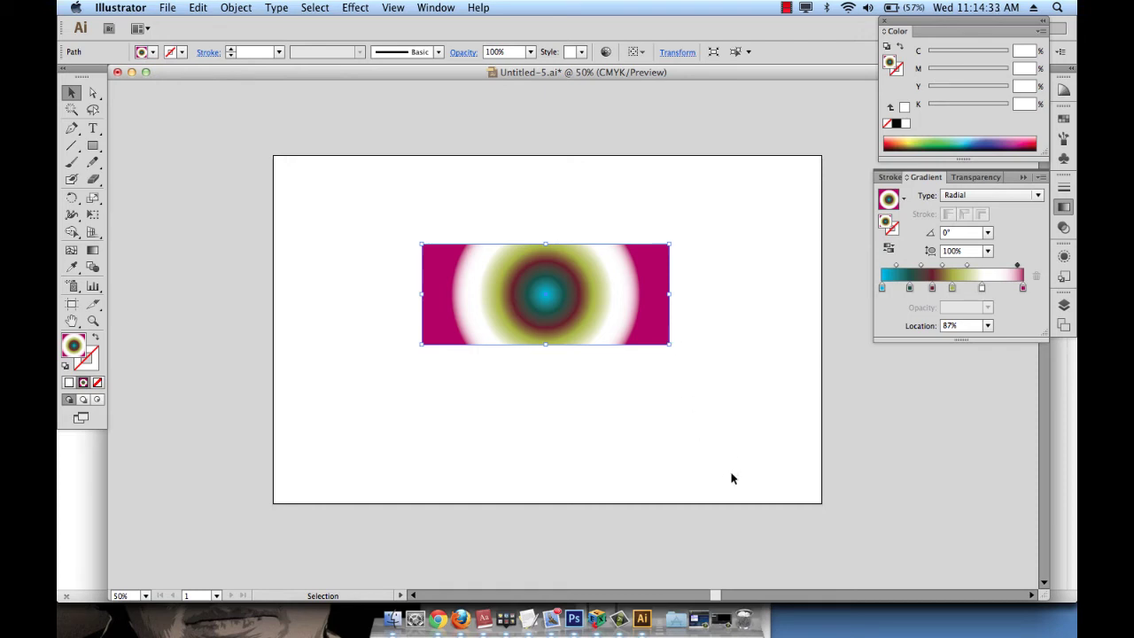
- Remove the teal, dark red, white and yellow-green stops, keeping only blue and magenta in the radial gradient
click(908, 288)
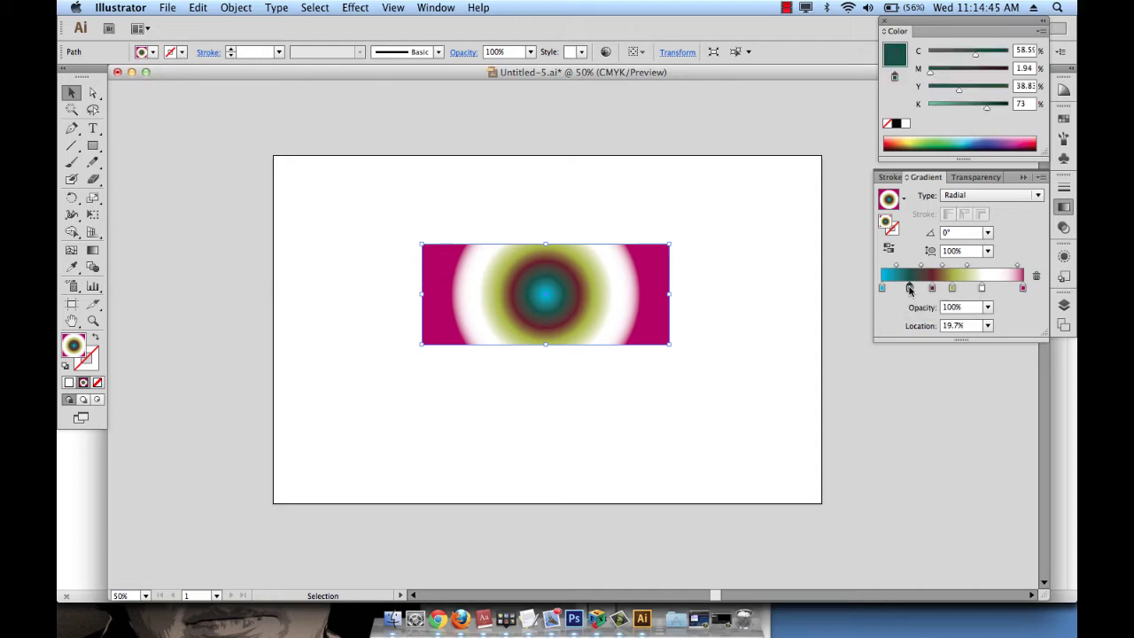
drag(909, 288, 892, 311)
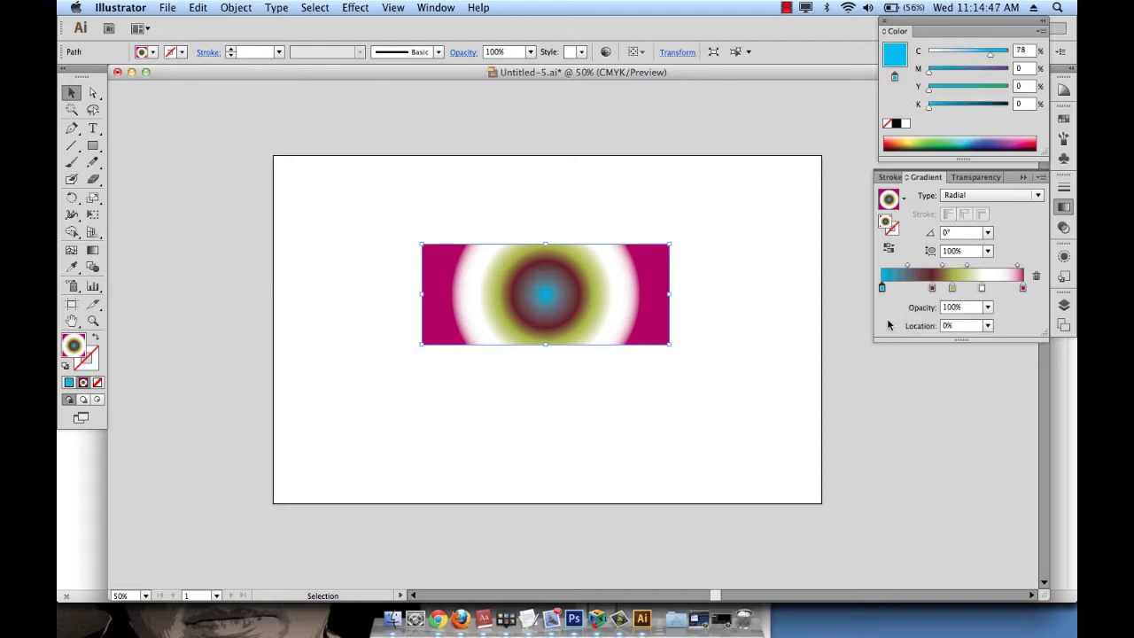
drag(932, 289, 1009, 337)
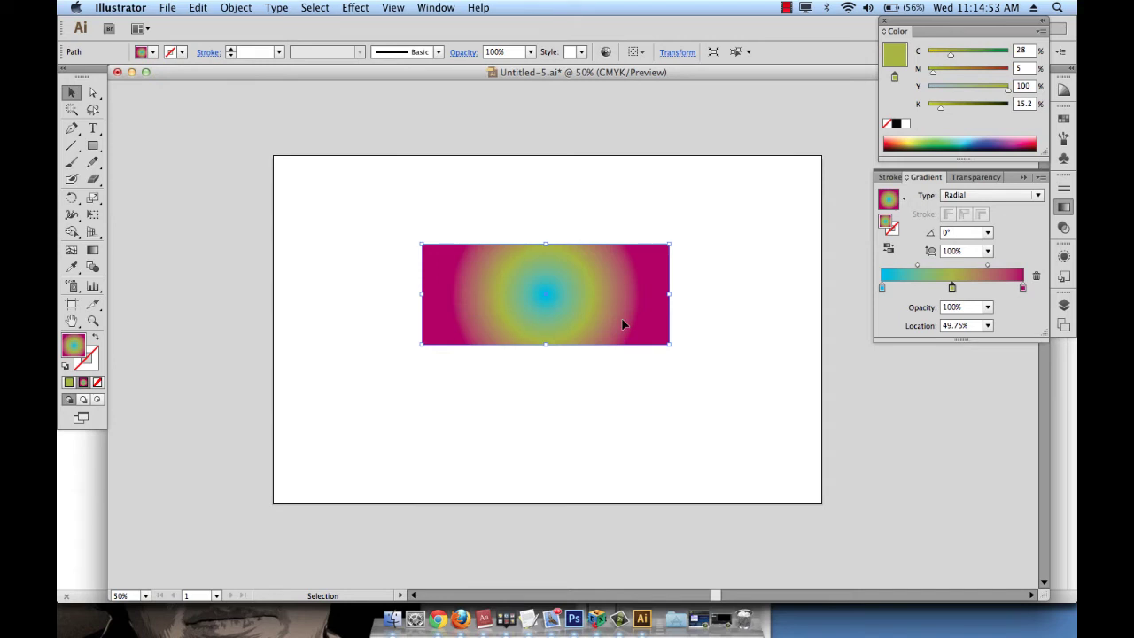
drag(950, 288, 855, 377)
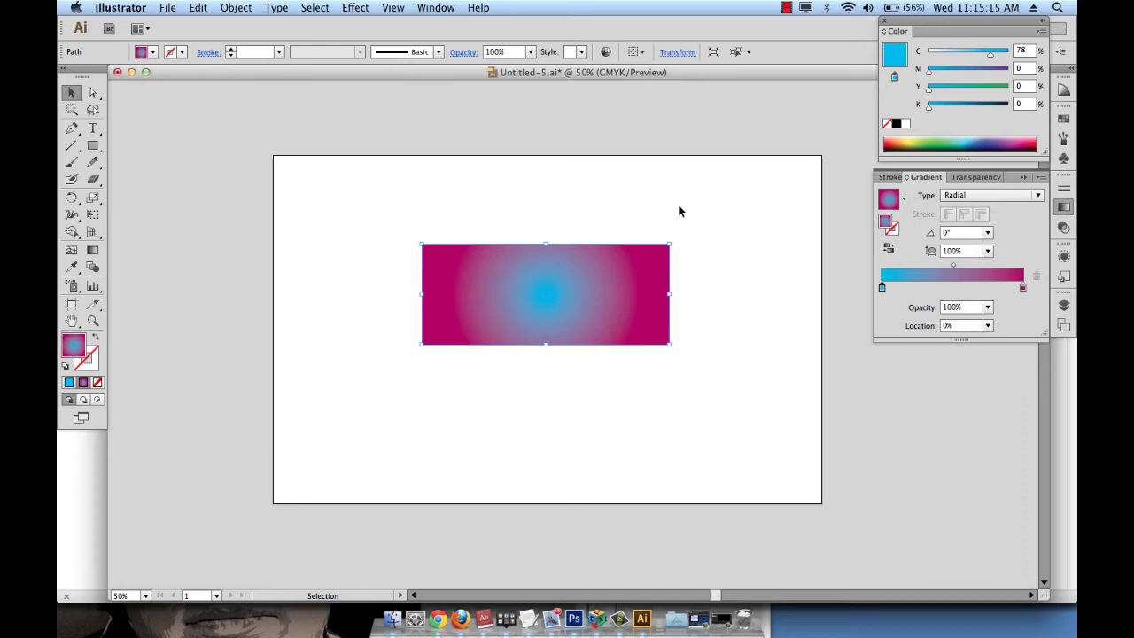
- Float the Swatches separately below the gradient settings and save the blue-to-magenta radial gradient as a swatch
click(435, 8)
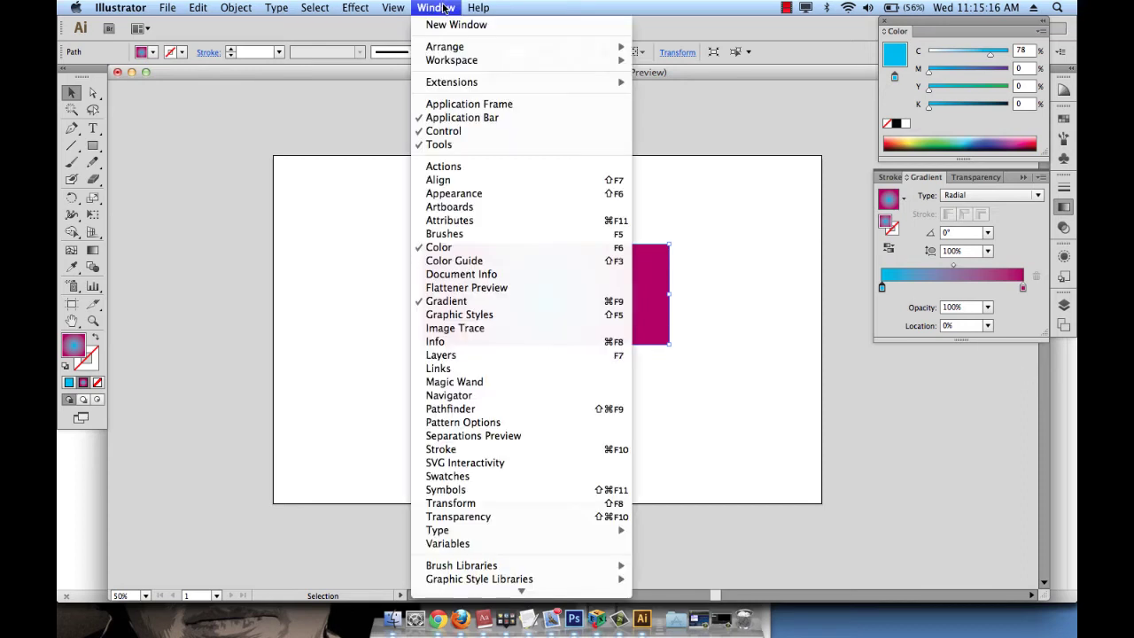
click(469, 478)
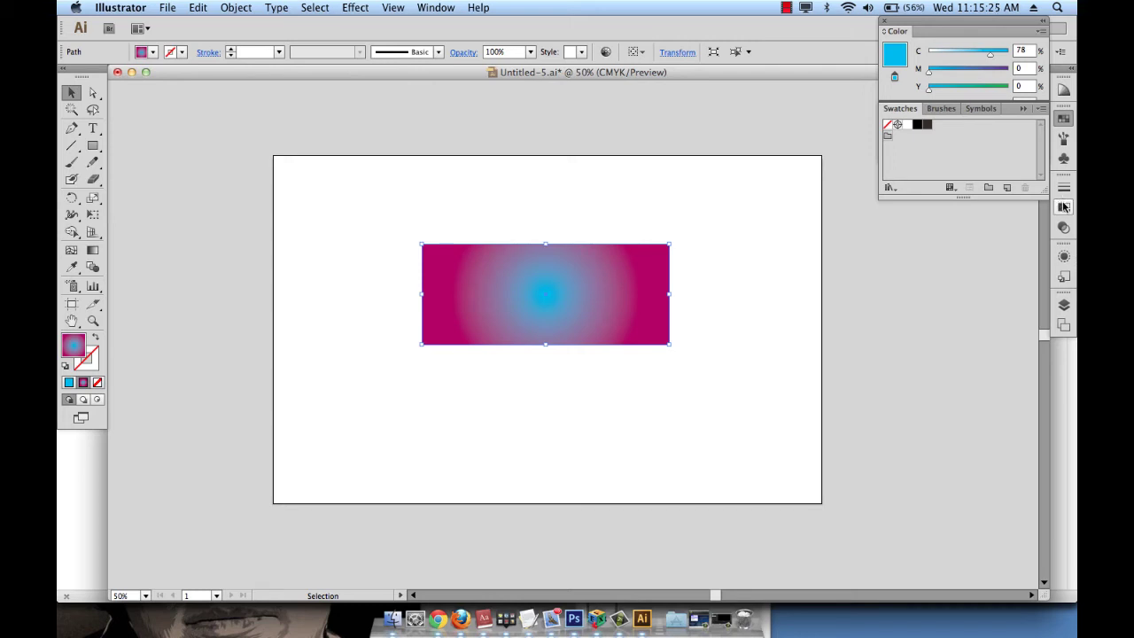
mouse_move(896, 114)
mouse_down()
mouse_move(878, 201)
mouse_move(871, 396)
mouse_move(880, 370)
mouse_move(892, 373)
mouse_move(892, 399)
mouse_up()
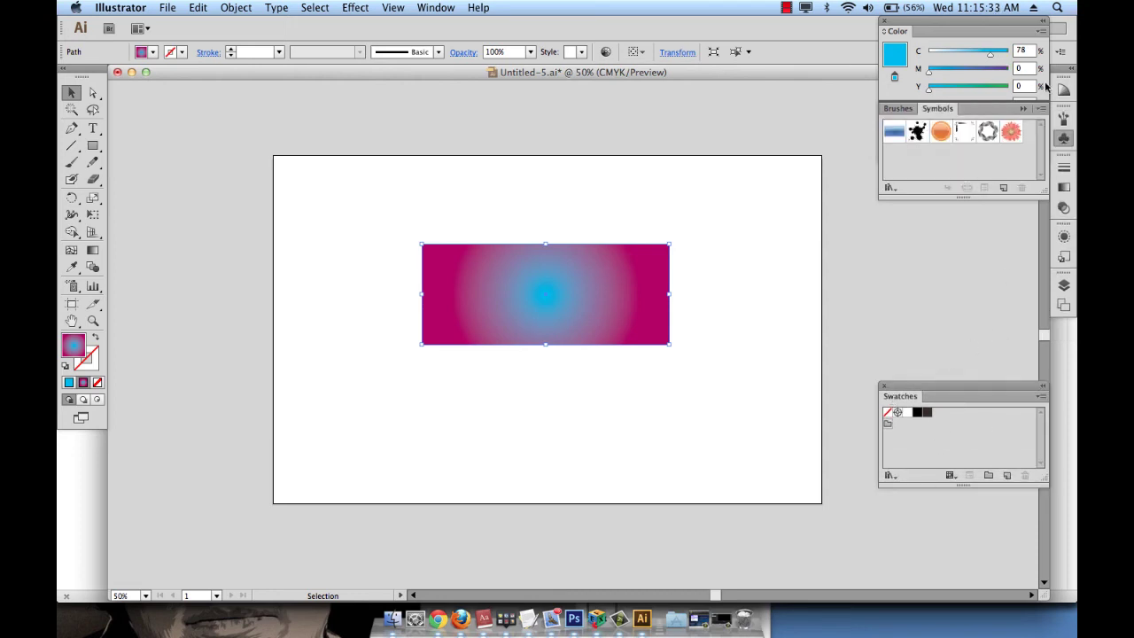
click(1063, 189)
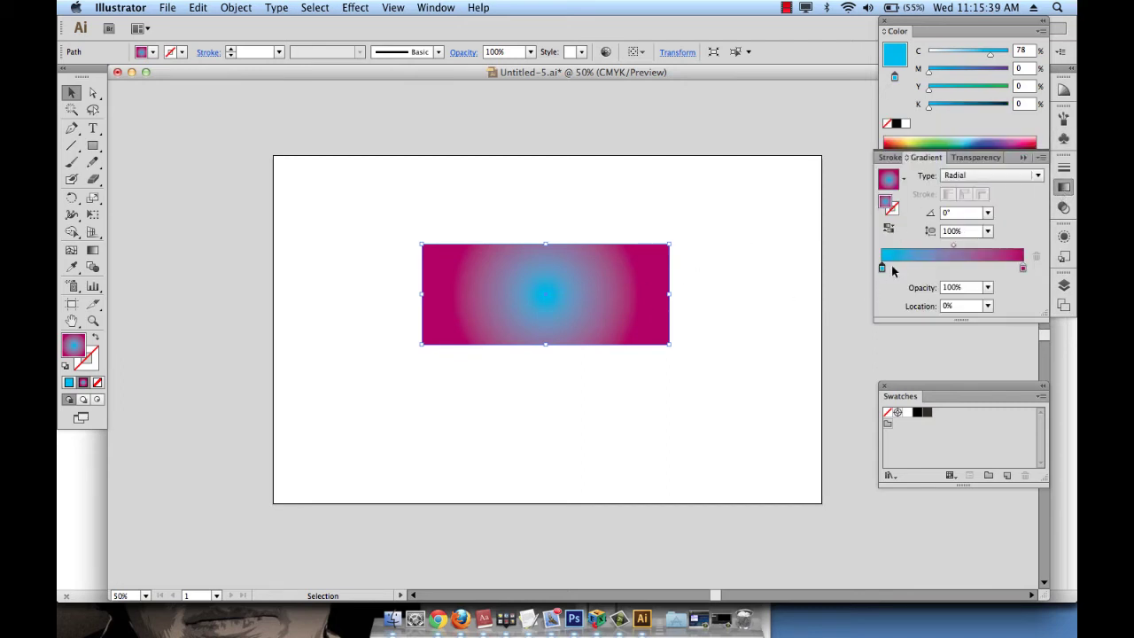
click(888, 180)
drag(967, 388, 959, 428)
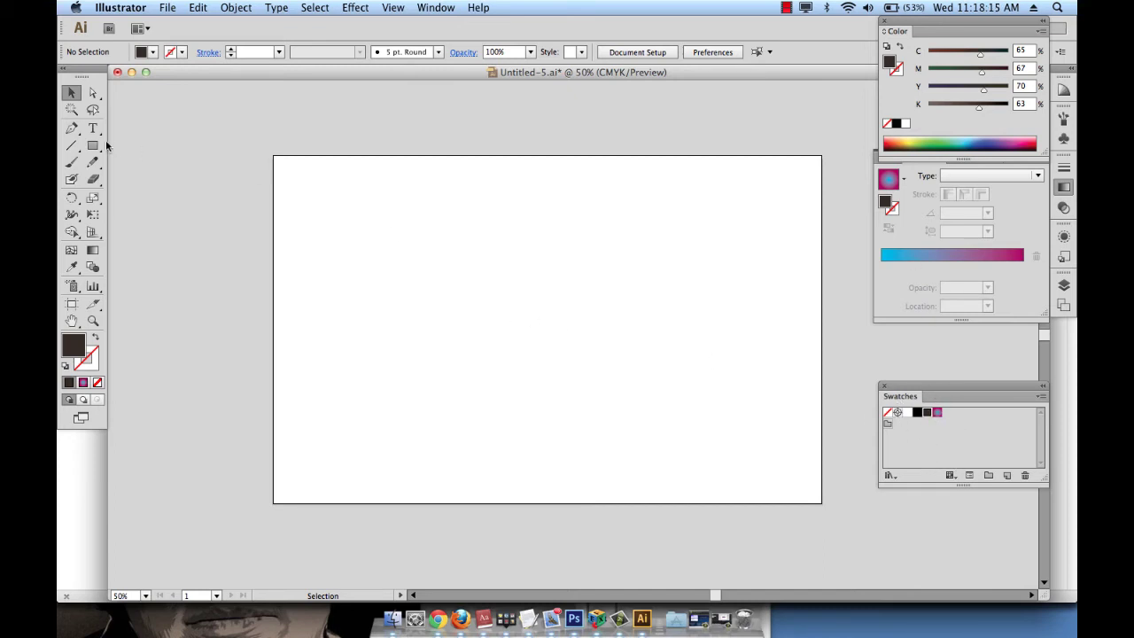
- Draw a dark five-pointed star in the upper-left area of the artboard
drag(93, 145, 181, 216)
drag(372, 259, 401, 295)
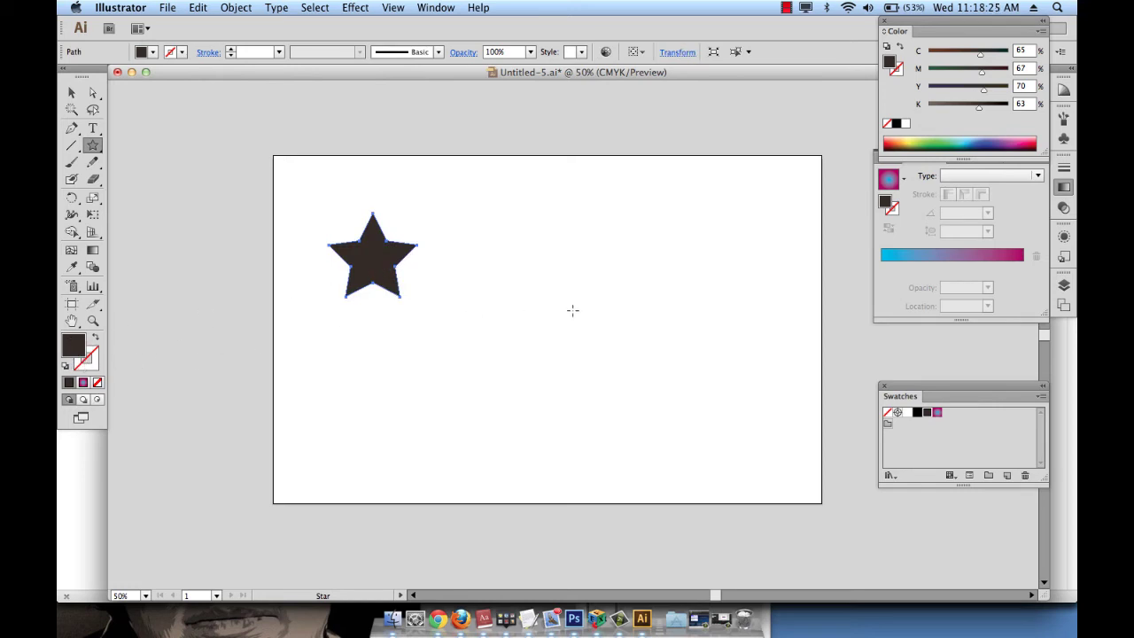
- Draw a larger dark star in the upper middle of the artboard and a small one in its lower-right area
drag(569, 256, 615, 294)
drag(603, 431, 623, 449)
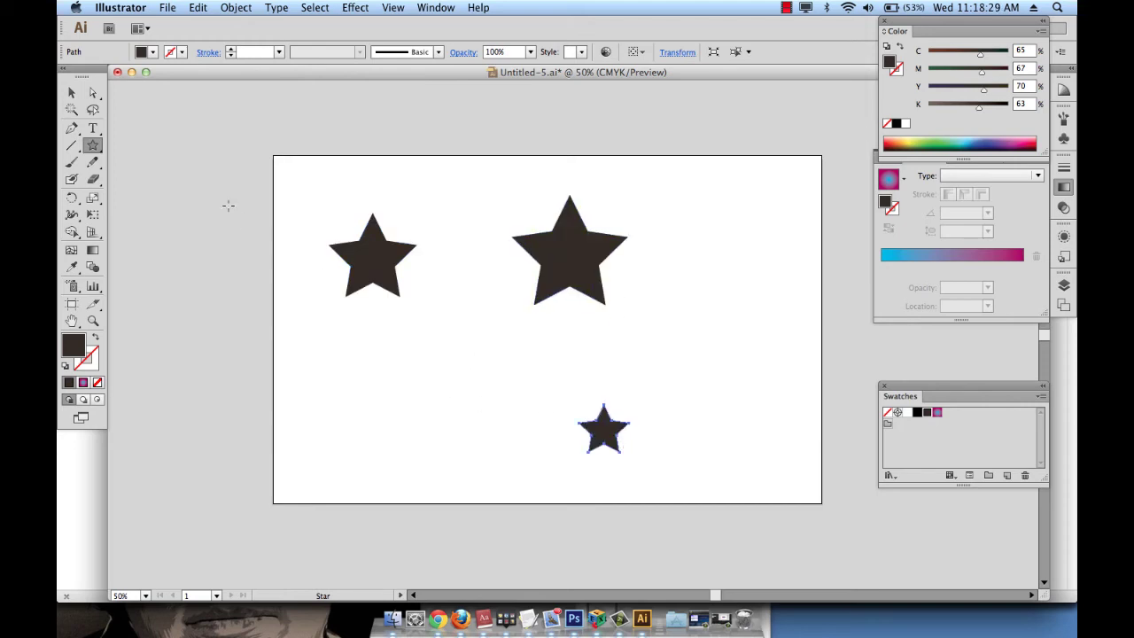
click(72, 93)
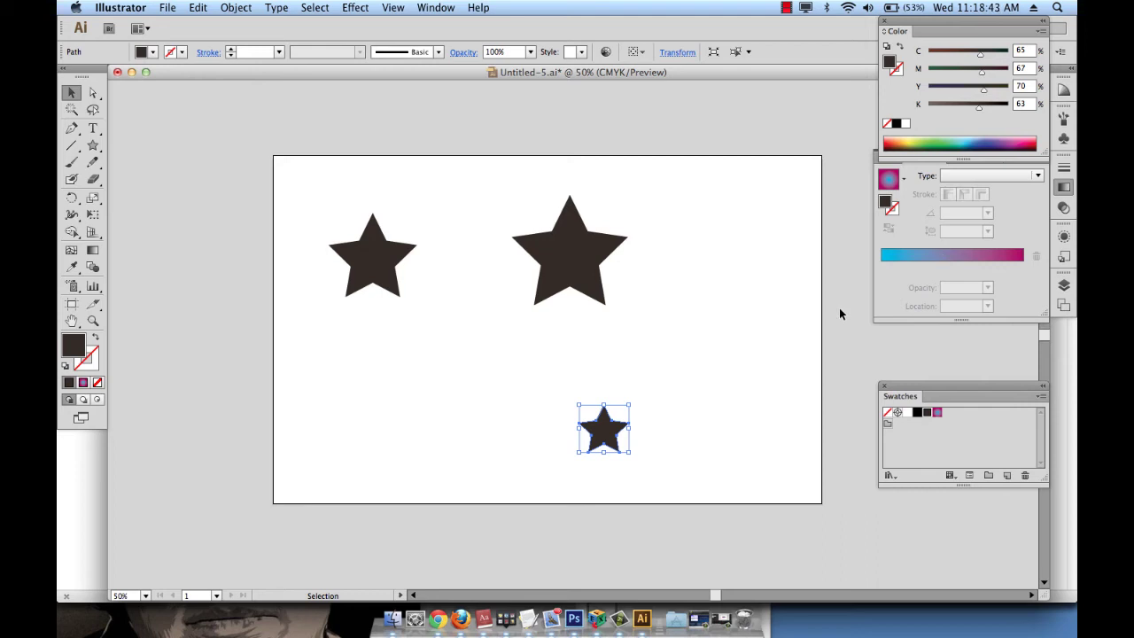
click(893, 254)
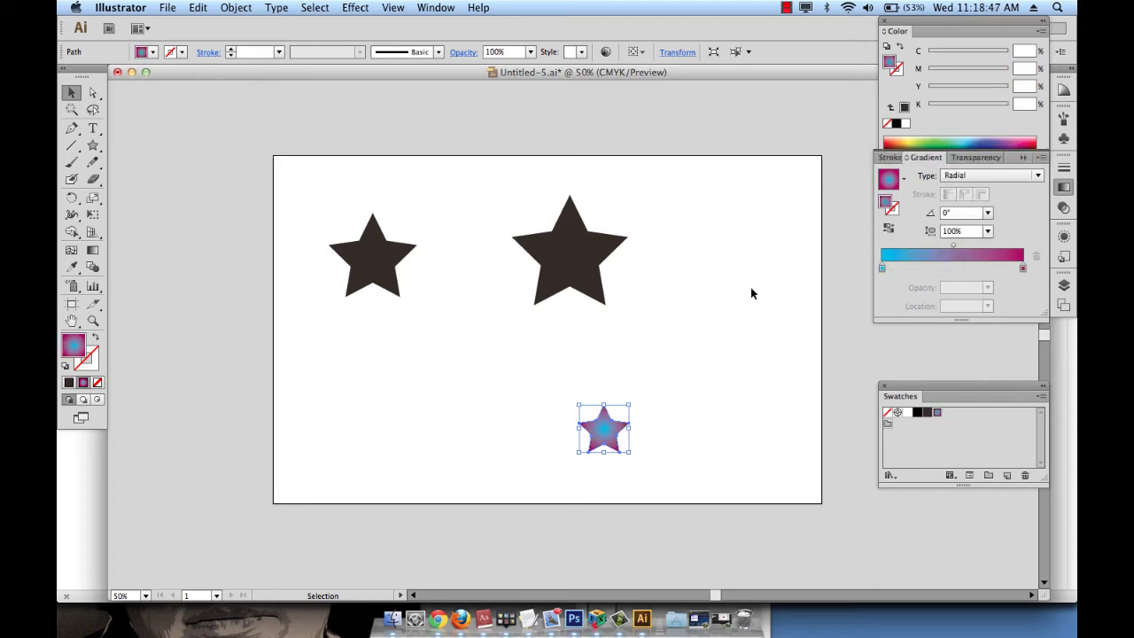
key(super+z)
click(804, 287)
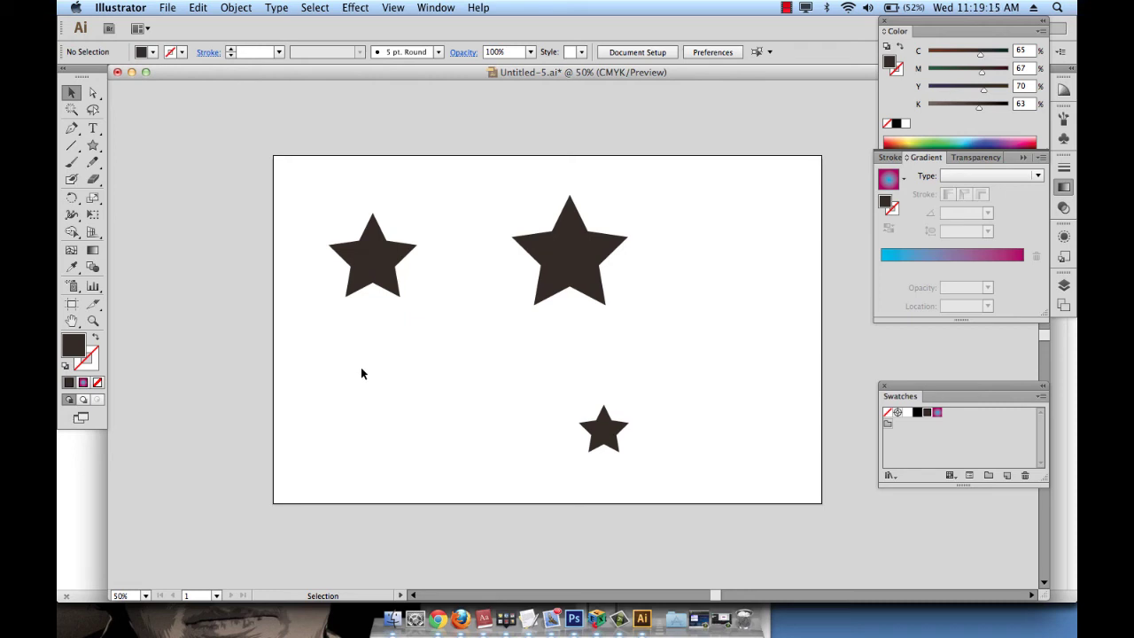
- Fill all three stars with the saved blue-to-magenta radial gradient swatch, one star at a time
click(371, 250)
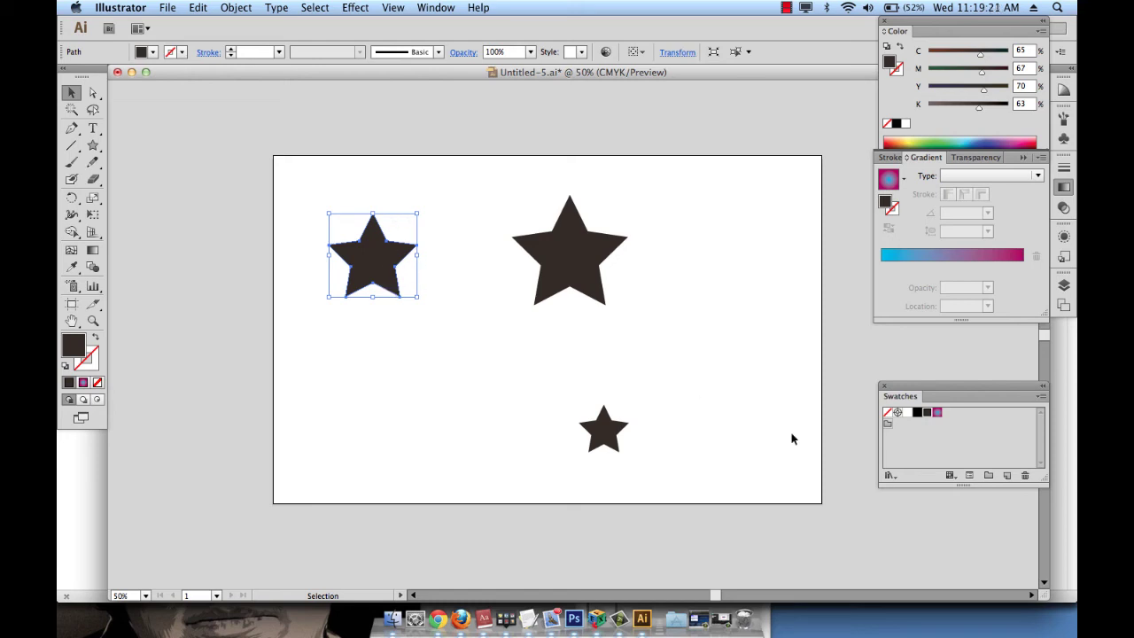
click(937, 413)
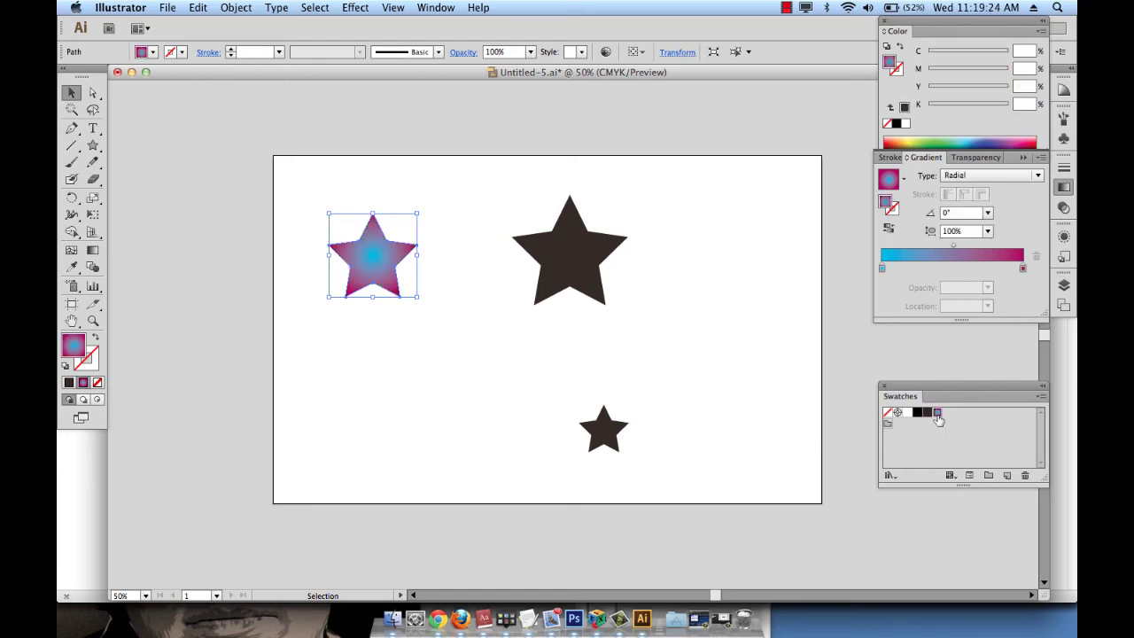
click(602, 262)
click(937, 413)
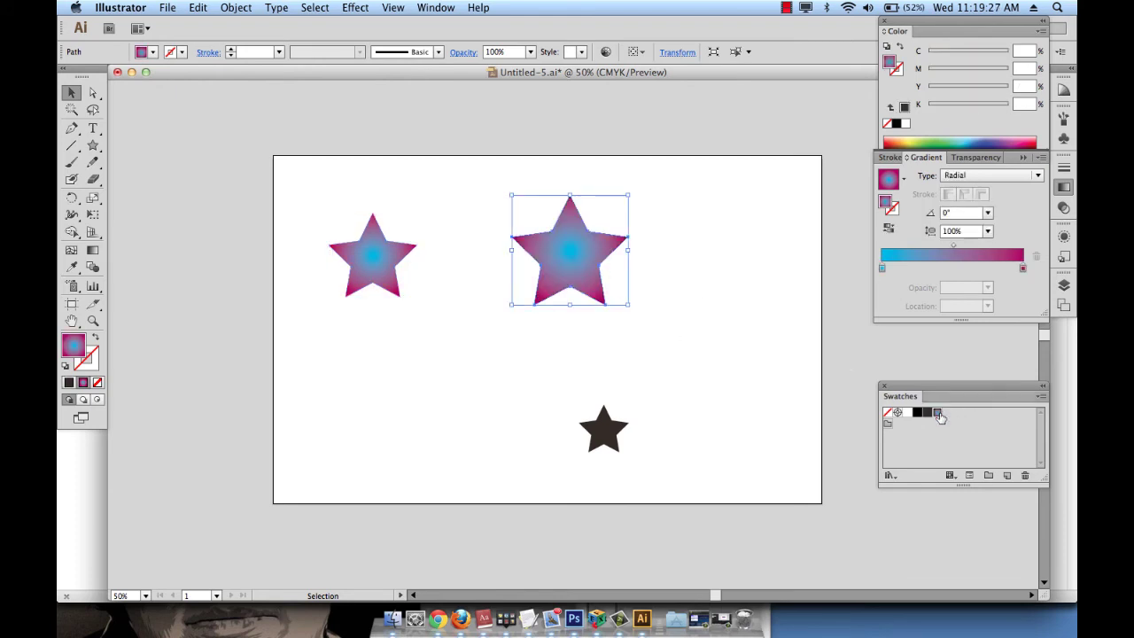
click(598, 424)
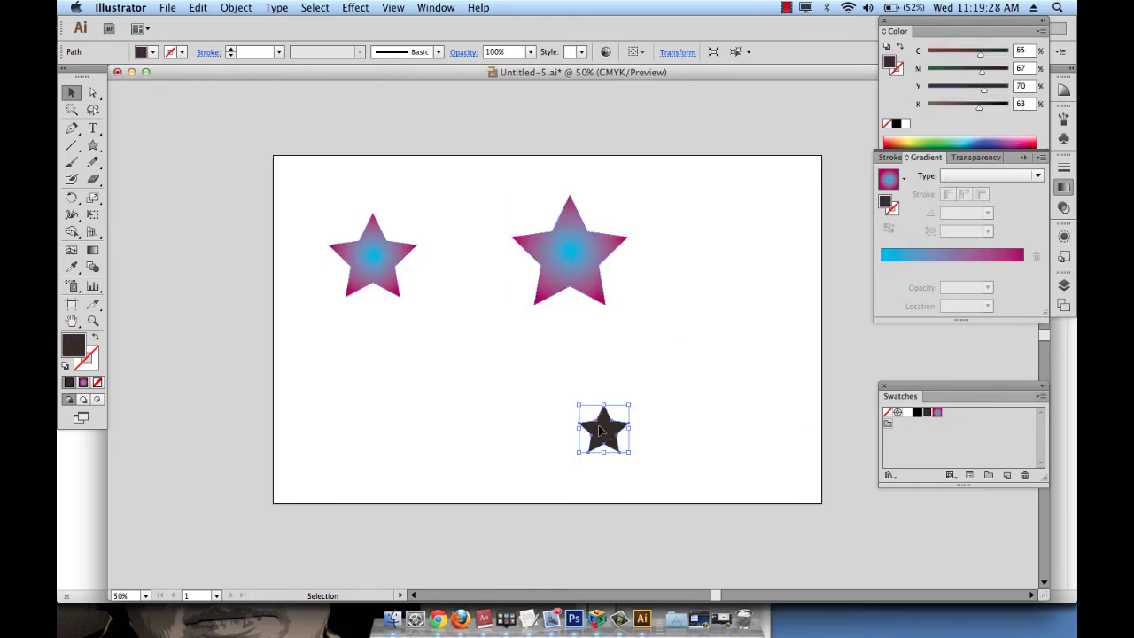
click(937, 412)
click(687, 387)
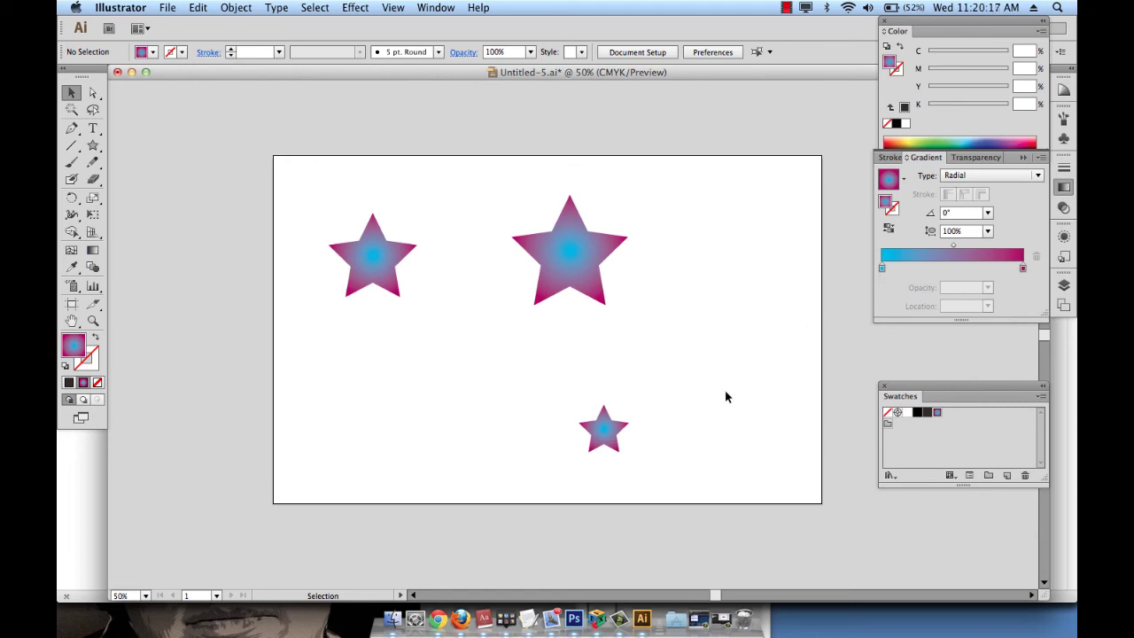
- Add the dark brown swatch as a middle color stop at about 51% in the large star's gradient
click(576, 251)
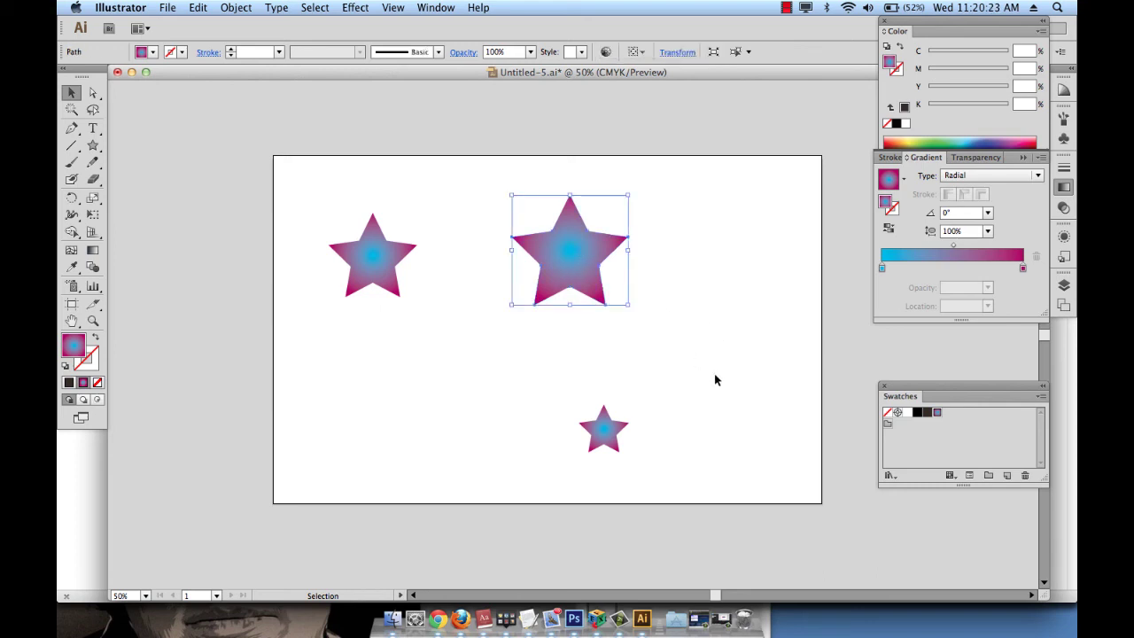
drag(938, 413, 937, 413)
drag(927, 414, 955, 266)
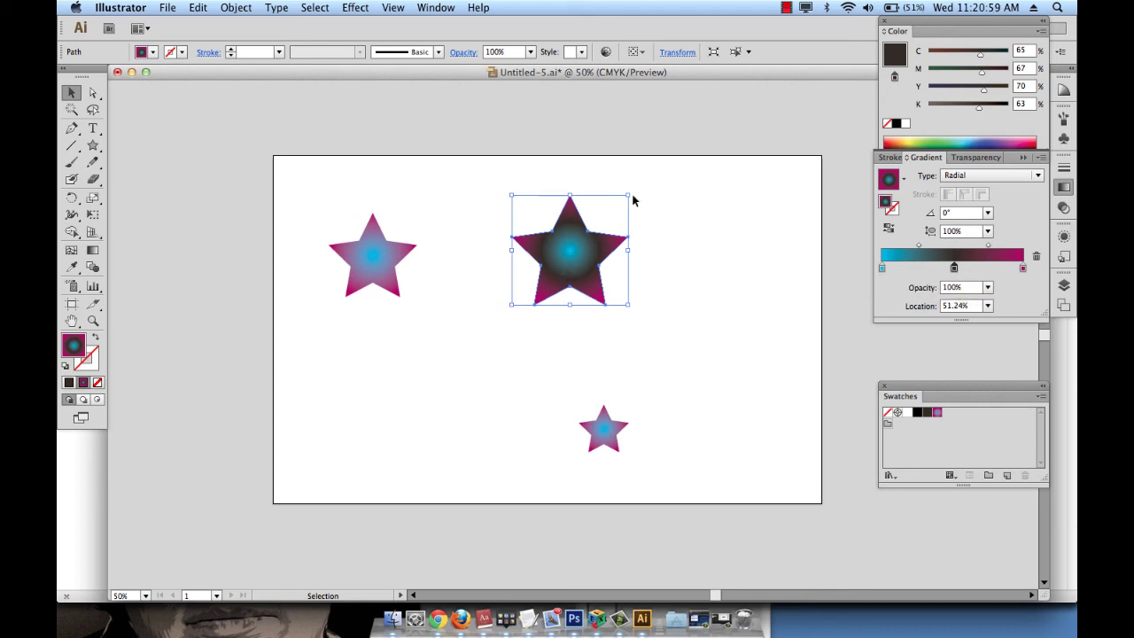
- Change the large star's gradient type to Linear and add a white swatch stop at about 22%, between blue and dark brown
click(959, 175)
click(963, 185)
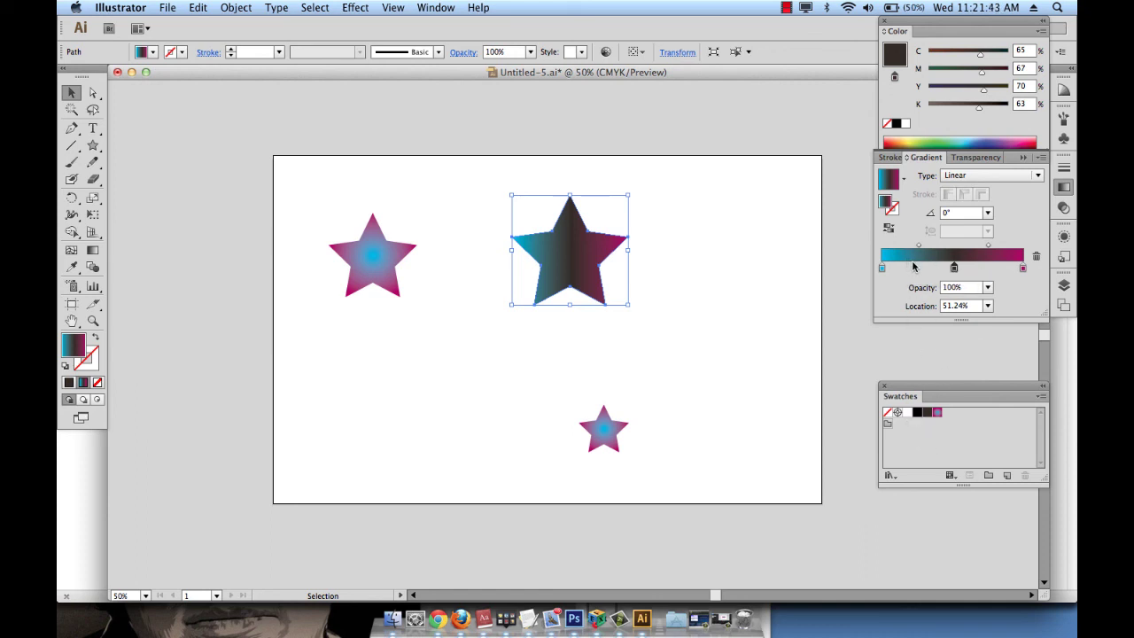
drag(907, 413, 912, 264)
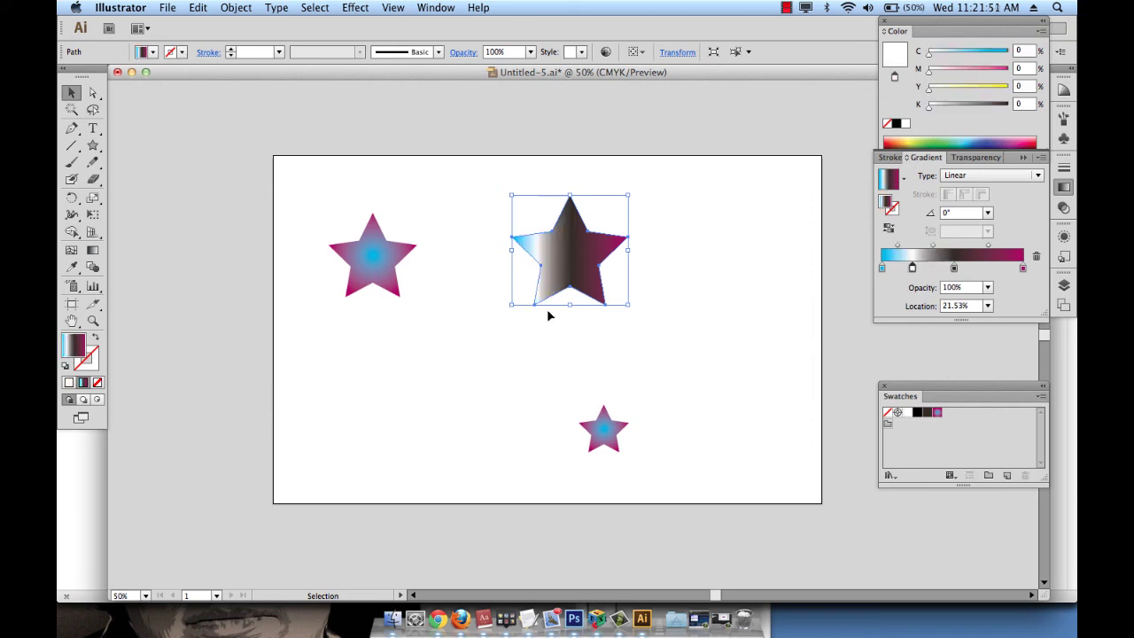